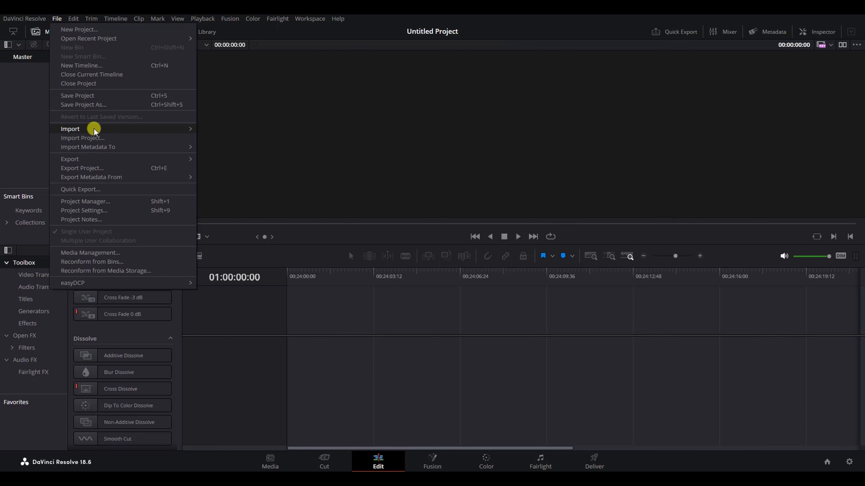
Step: Import Wall.mp4 into the project and place it at the start of a new timeline
{"action": "mouse_move", "coordinate": [101, 129]}
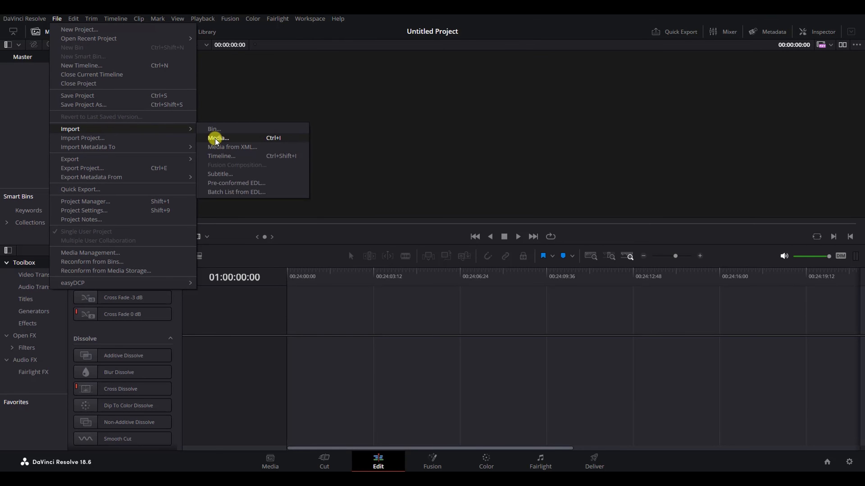
{"action": "left_click", "coordinate": [29, 133]}
{"action": "left_click", "coordinate": [110, 81]}
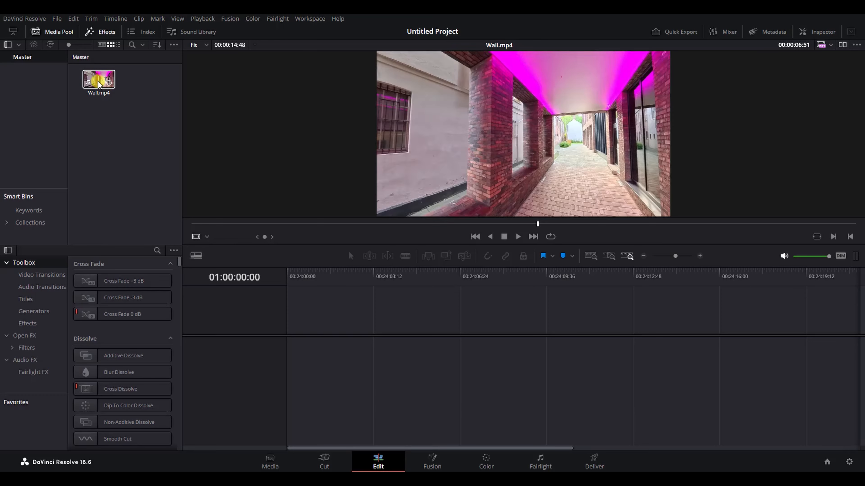
{"action": "left_click_drag", "start_coordinate": [99, 84], "coordinate": [292, 381]}
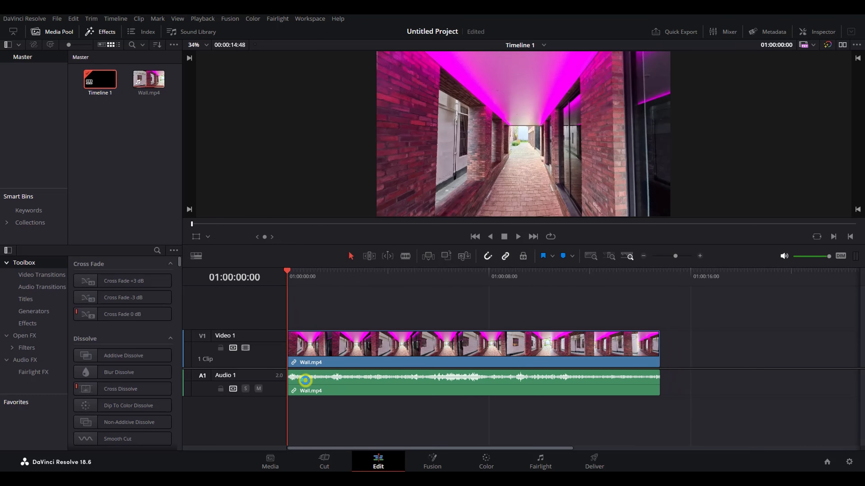
Step: Open the Wall.mp4 clip in Fusion and reposition the MediaIn1 and MediaOut1 nodes in the node graph
{"action": "left_click", "coordinate": [381, 282]}
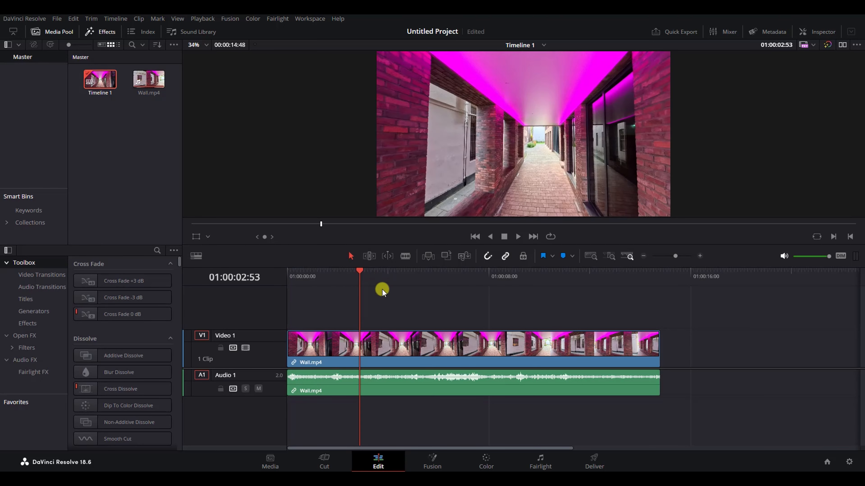
{"action": "left_click", "coordinate": [431, 457]}
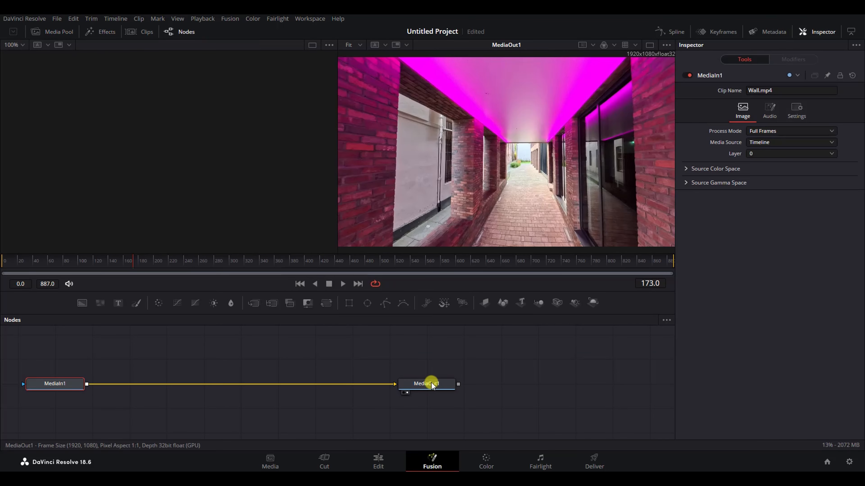
{"action": "left_click_drag", "start_coordinate": [429, 383], "coordinate": [518, 412]}
{"action": "left_click_drag", "start_coordinate": [59, 387], "coordinate": [146, 407]}
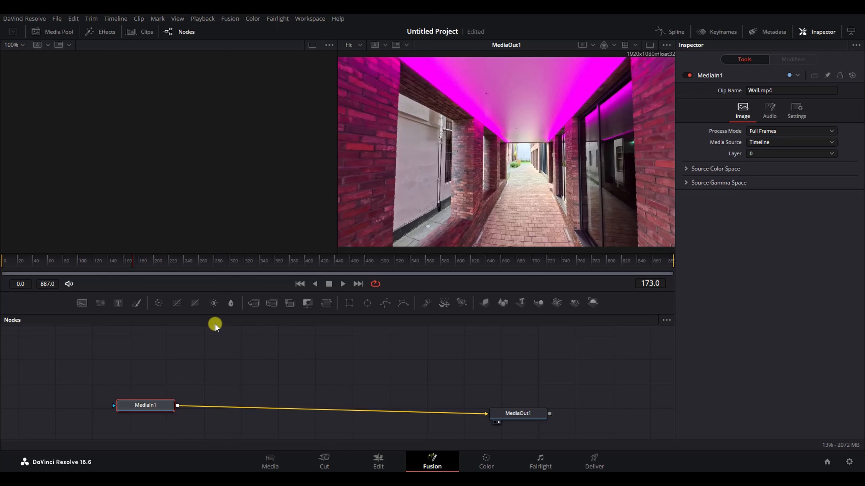
Step: Add a Planar Tracker node between MediaIn1 and MediaOut1
{"action": "key", "text": "shift+space"}
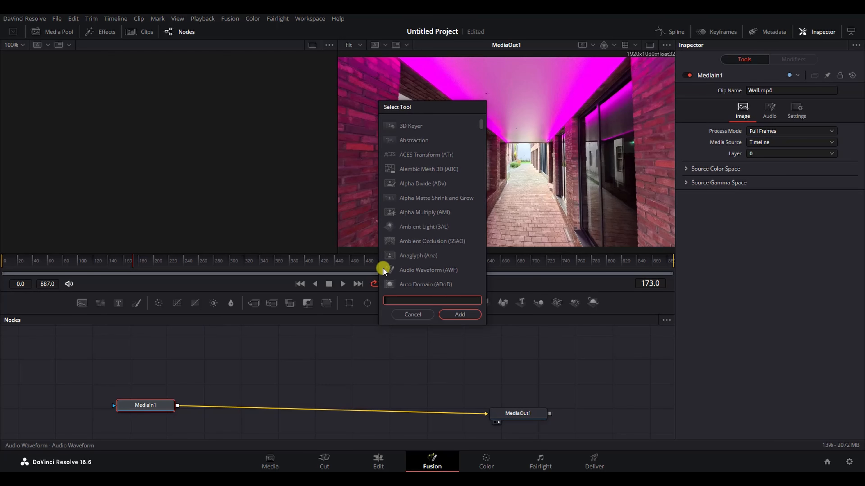
{"action": "type", "text": "plan"}
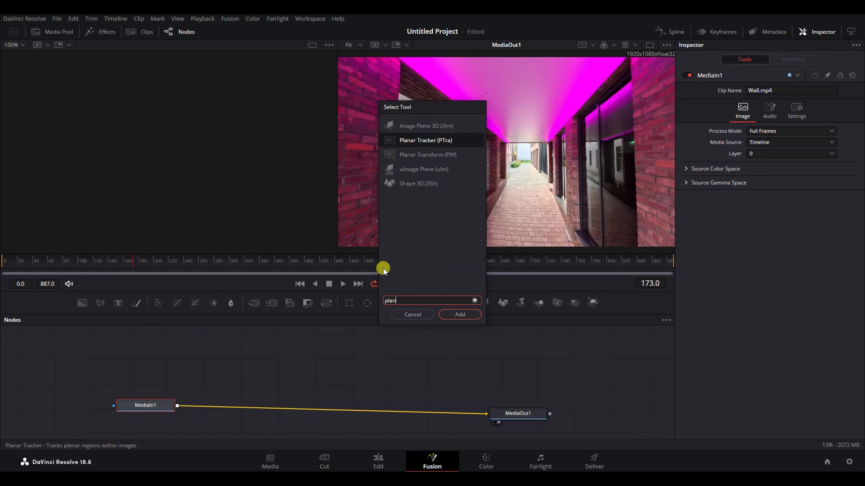
{"action": "left_click", "coordinate": [429, 141]}
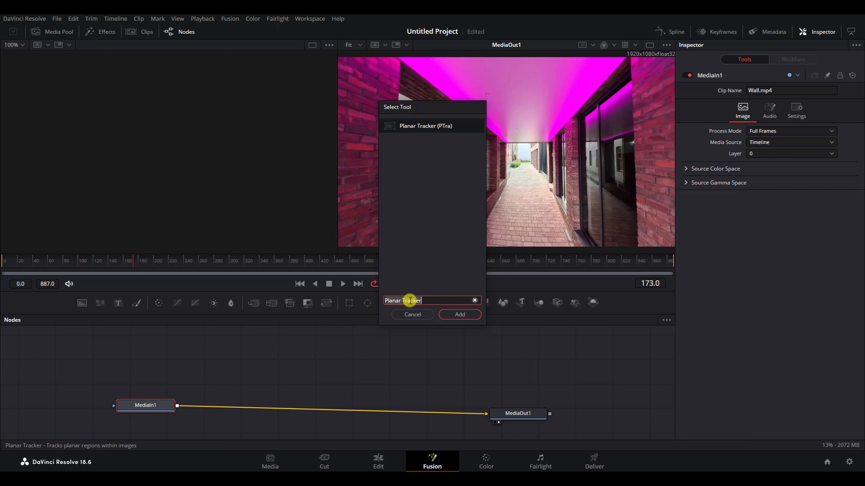
{"action": "left_click", "coordinate": [454, 314]}
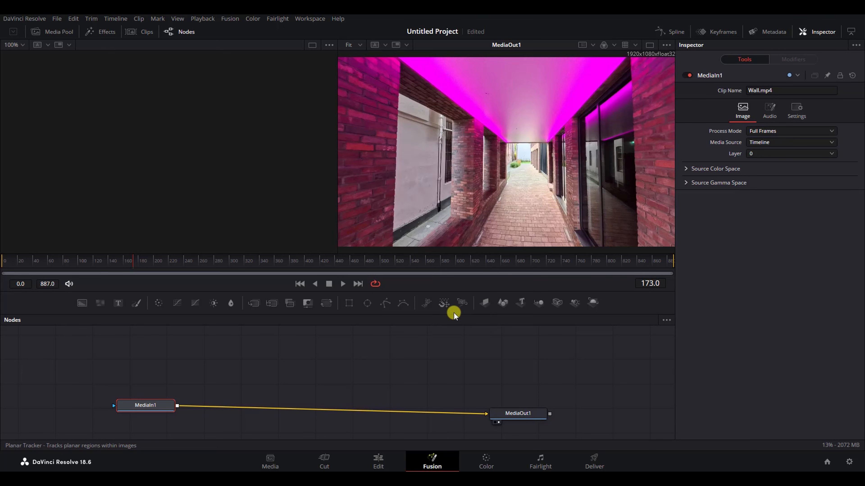
{"action": "left_click_drag", "start_coordinate": [220, 405], "coordinate": [244, 407]}
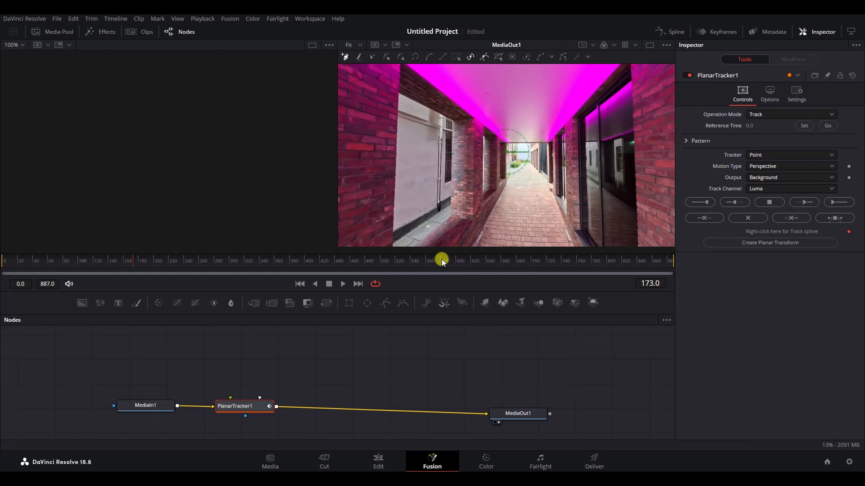
Step: At frame 580, outline the central brick pillar with a closed four-corner tracking shape, using that frame as the reference time
{"action": "mouse_move", "coordinate": [442, 260]}
{"action": "left_mouse_down"}
{"action": "mouse_move", "coordinate": [405, 261]}
{"action": "mouse_move", "coordinate": [441, 261]}
{"action": "left_mouse_up"}
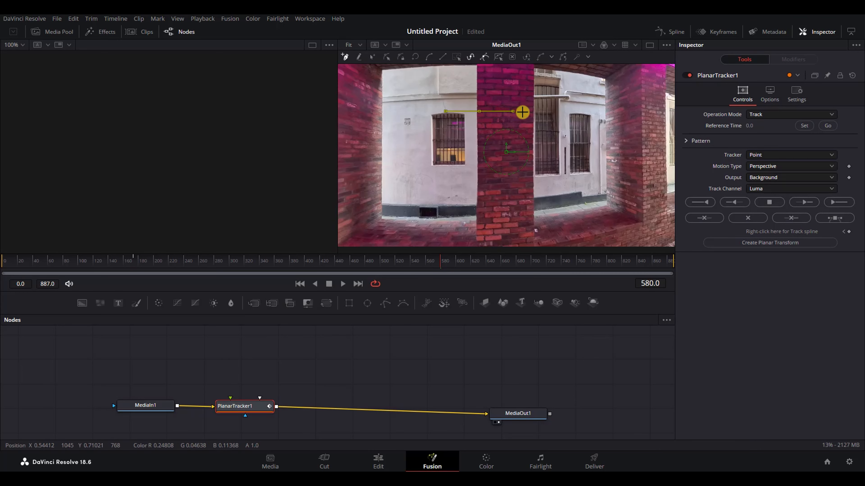
{"action": "left_click", "coordinate": [529, 111]}
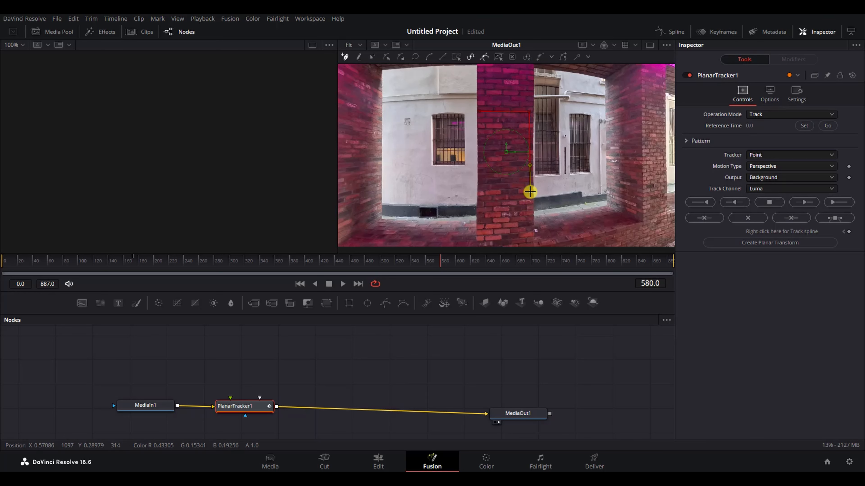
{"action": "left_click", "coordinate": [529, 192]}
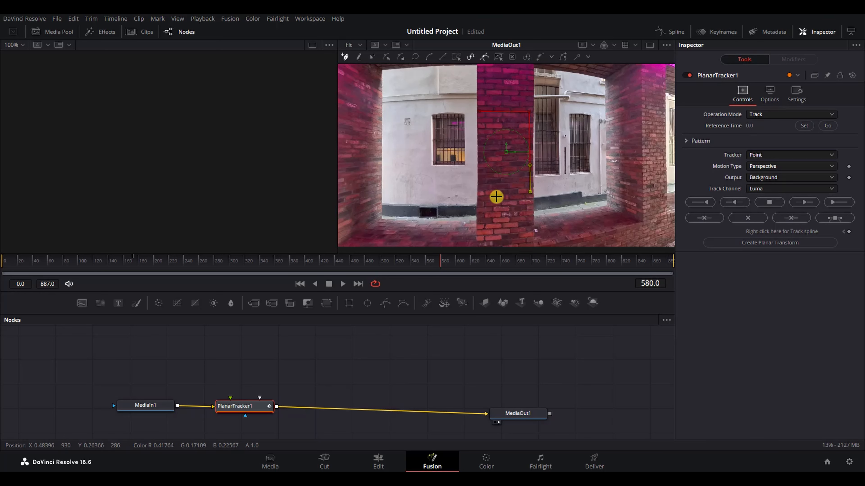
{"action": "left_click", "coordinate": [479, 196]}
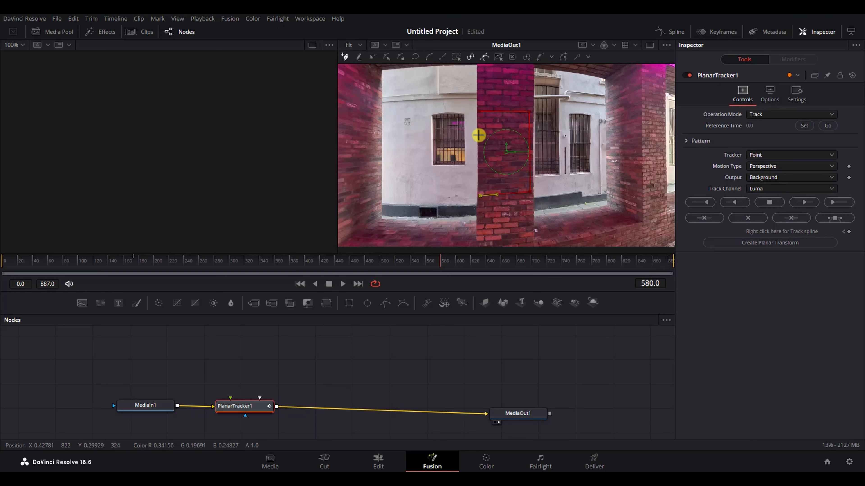
{"action": "left_click", "coordinate": [480, 111]}
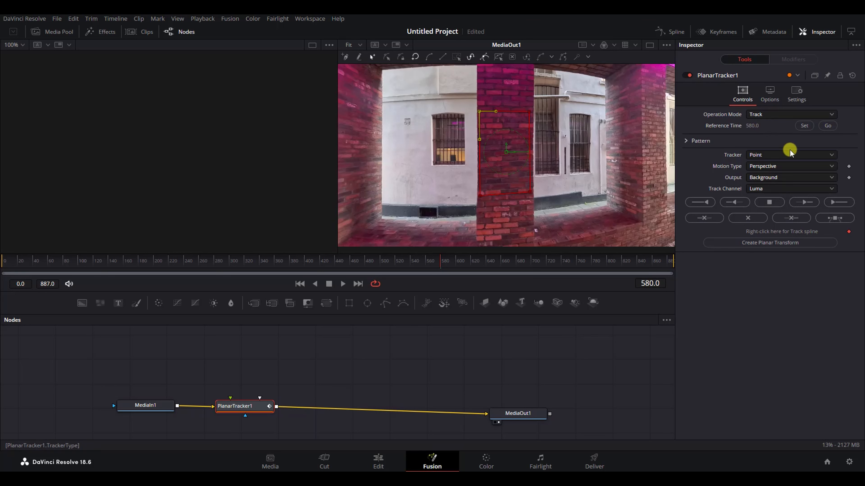
Step: Track the pillar forward from frame 580, stop at frame 841, and return to the reference frame
{"action": "left_click", "coordinate": [839, 202]}
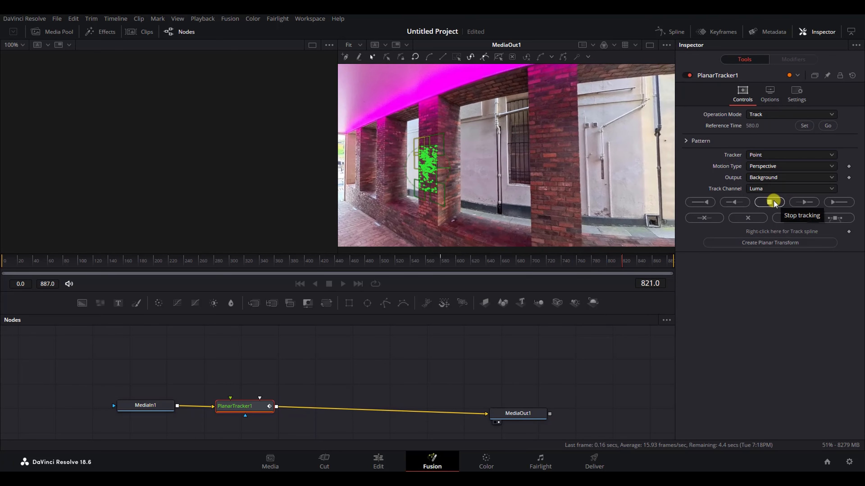
{"action": "left_click", "coordinate": [771, 202]}
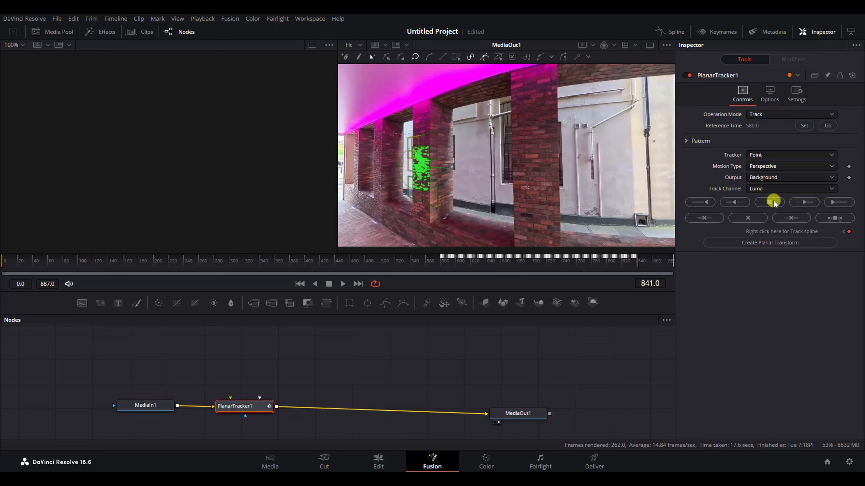
{"action": "left_click", "coordinate": [828, 126]}
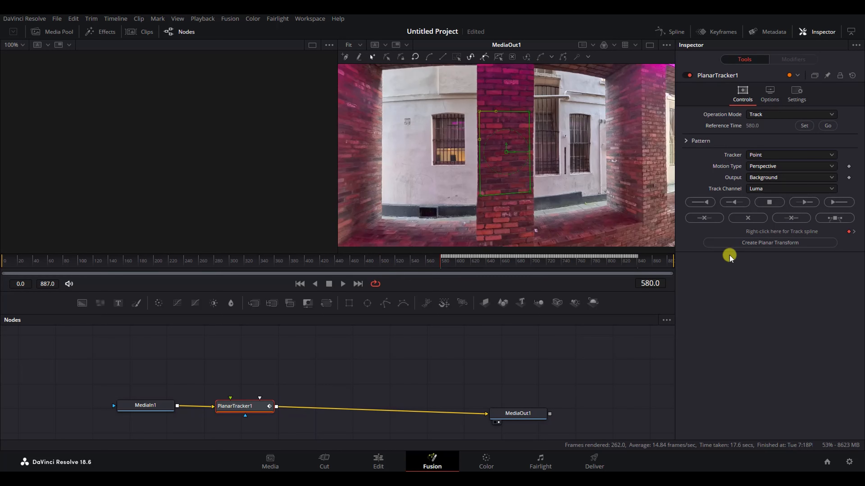
Step: Track the pillar backward from the reference frame, stop at frame 339, and return to frame 580
{"action": "left_click", "coordinate": [736, 202]}
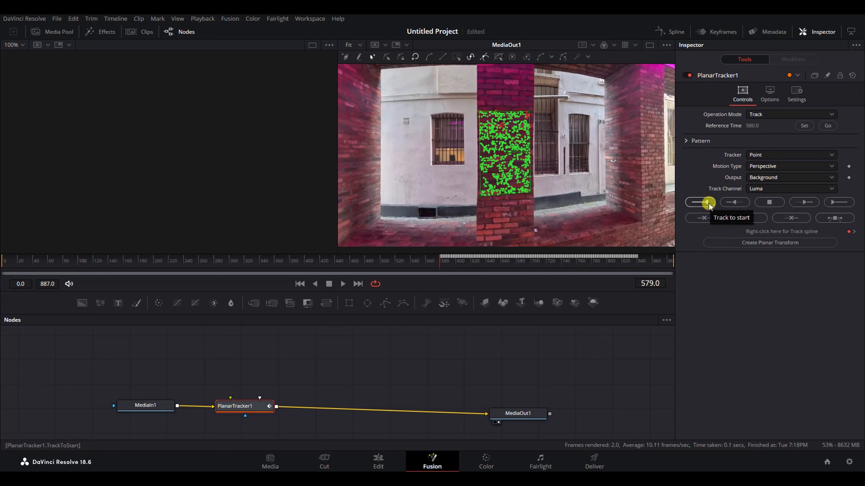
{"action": "left_click", "coordinate": [702, 202]}
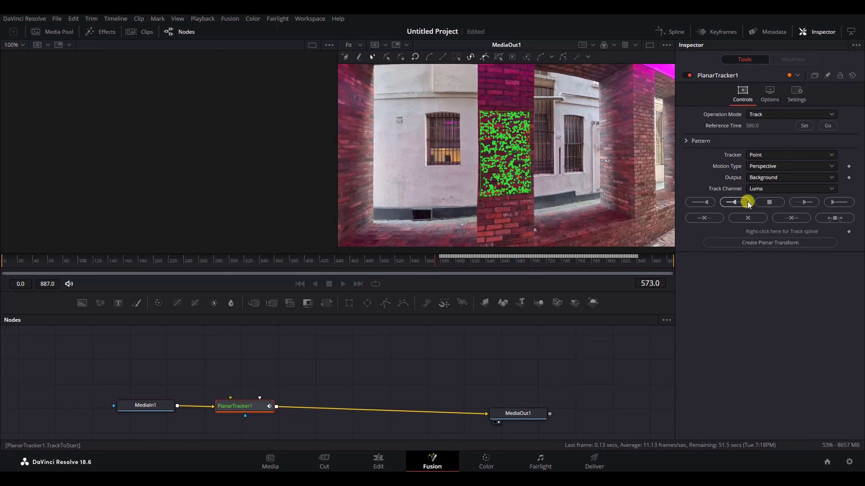
{"action": "left_click", "coordinate": [763, 203]}
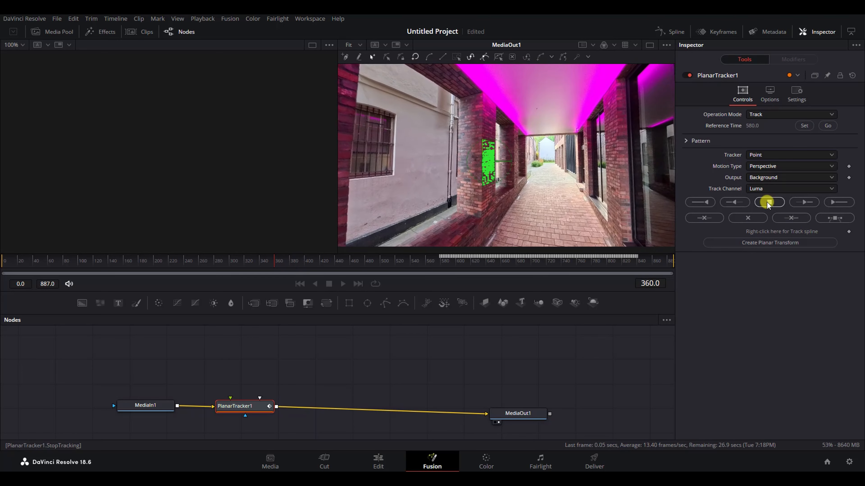
{"action": "left_click", "coordinate": [766, 204]}
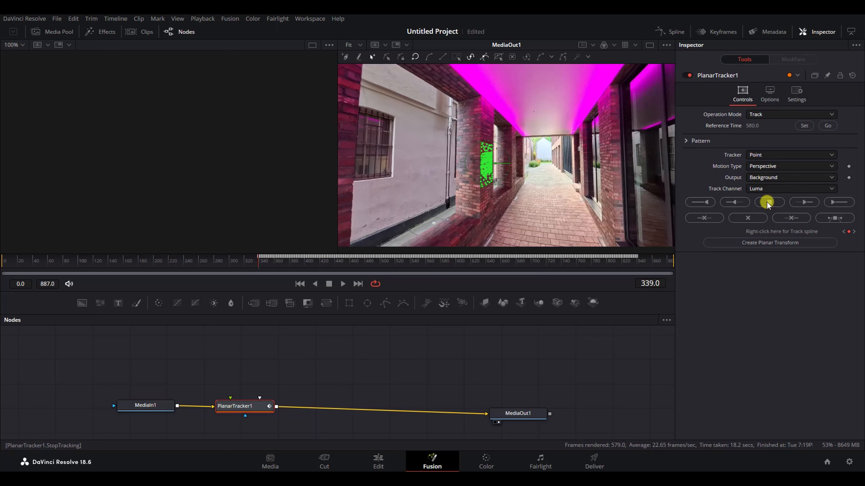
{"action": "left_click", "coordinate": [809, 127]}
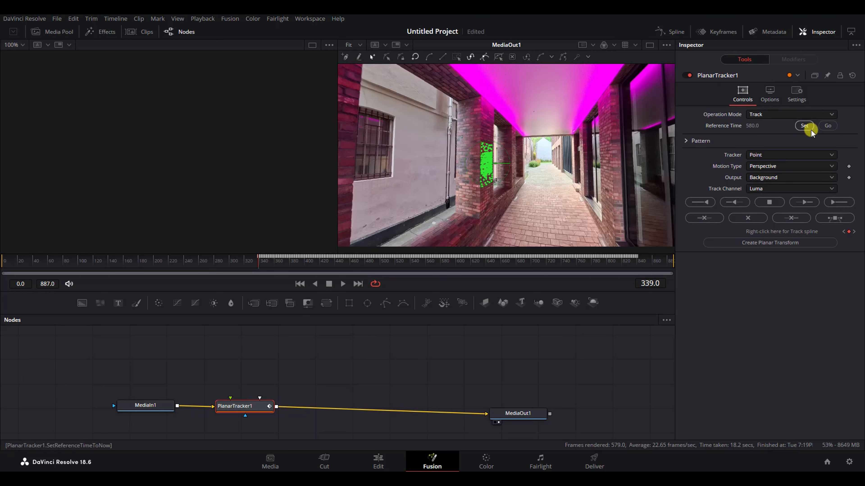
{"action": "left_click", "coordinate": [827, 126]}
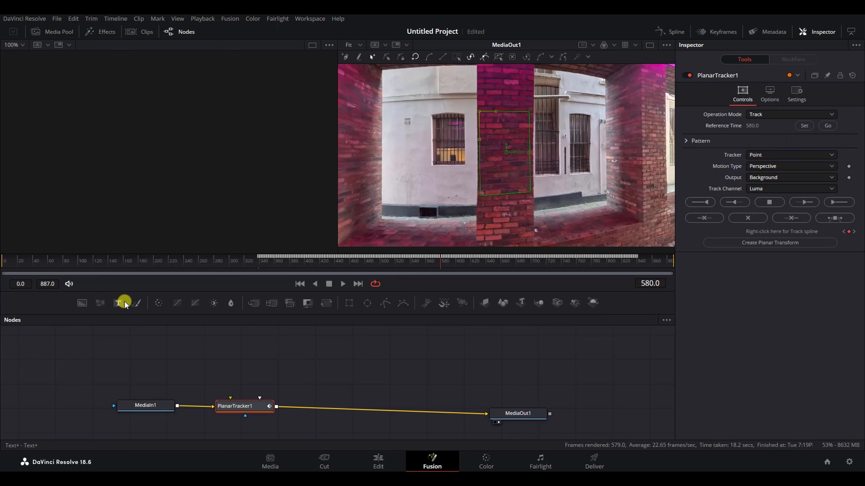
Step: Add a Text+ node above the planar tracker, show it in the empty viewer, and enter the text "Hello!"
{"action": "left_click_drag", "start_coordinate": [119, 304], "coordinate": [270, 351]}
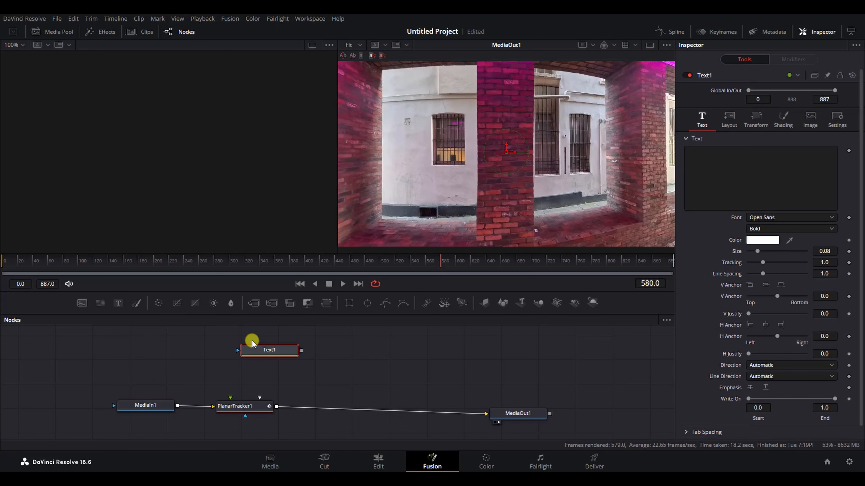
{"action": "left_click", "coordinate": [247, 359]}
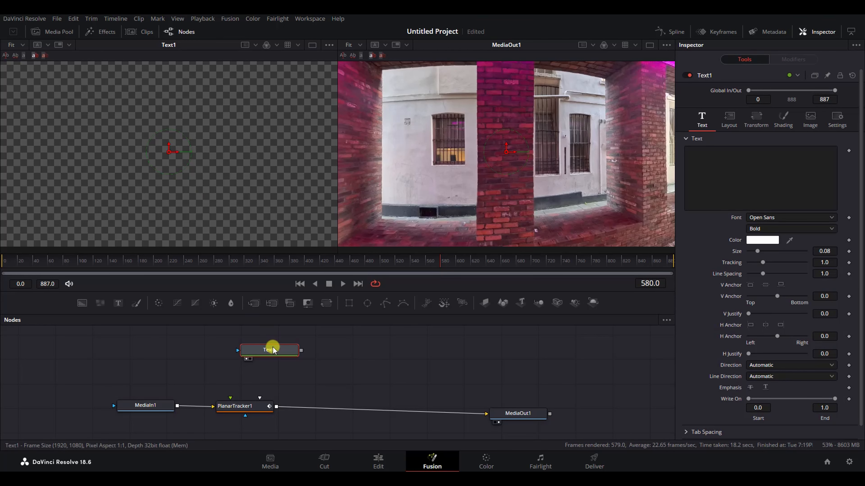
{"action": "left_click", "coordinate": [696, 157]}
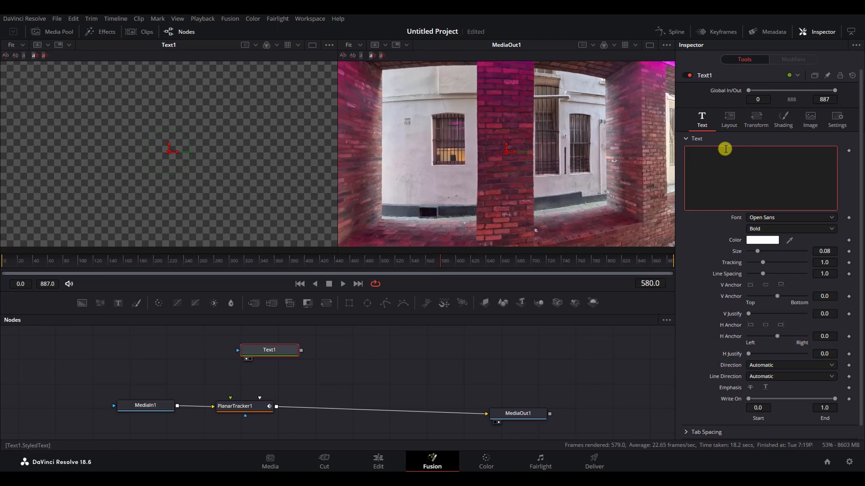
{"action": "type", "text": "Hello!"}
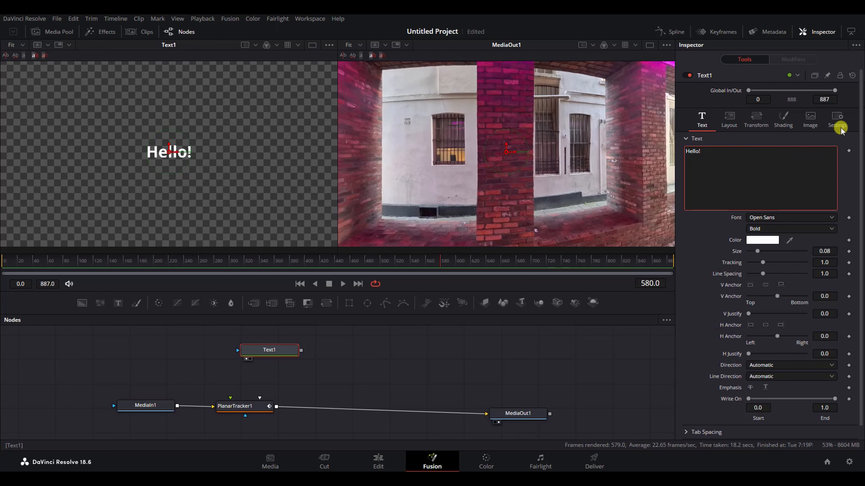
Step: Set the "Hello!" text to size 0.5 and its font to Nirmala UI
{"action": "left_click_drag", "start_coordinate": [759, 251], "coordinate": [809, 250]}
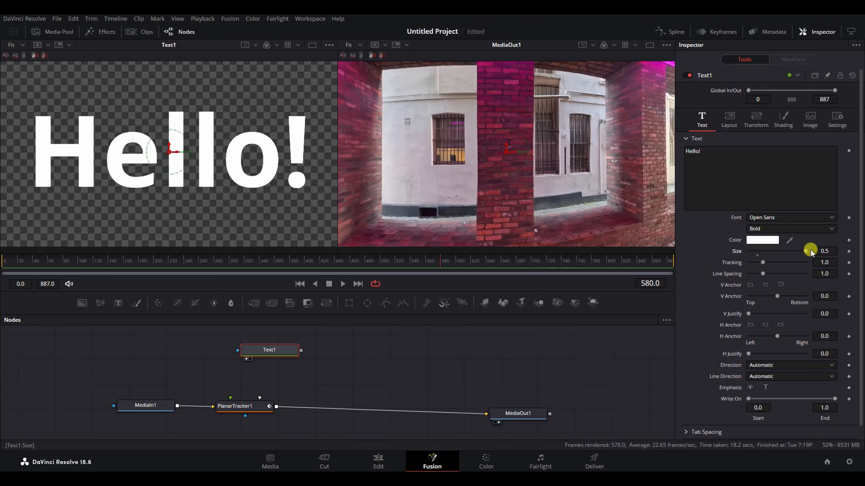
{"action": "left_click", "coordinate": [780, 220]}
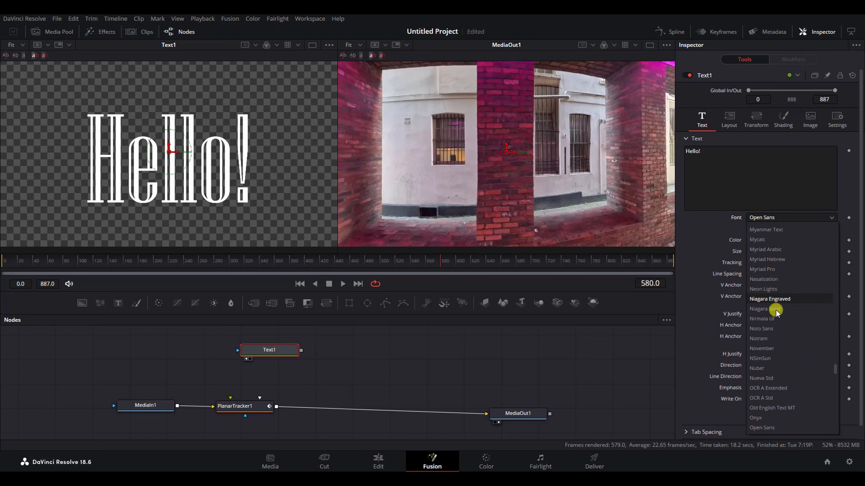
{"action": "left_click", "coordinate": [775, 320]}
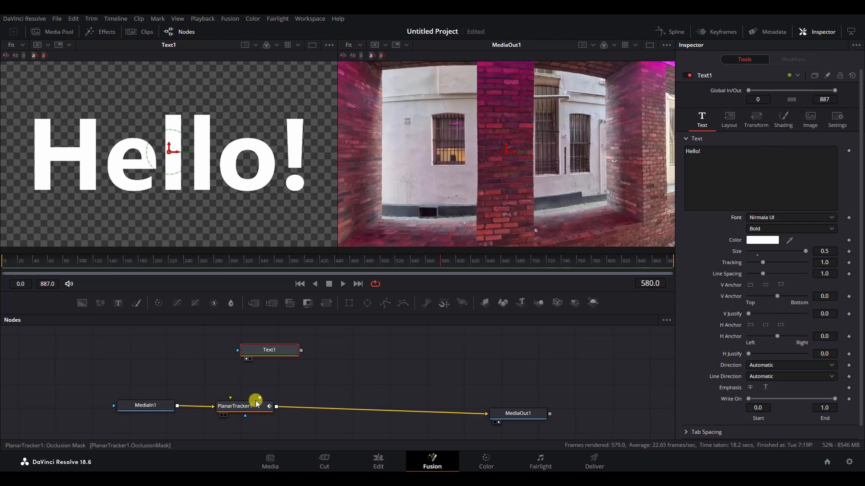
Step: Set the PlanarTracker1 node's operation mode to Corner Pin
{"action": "left_click", "coordinate": [248, 407]}
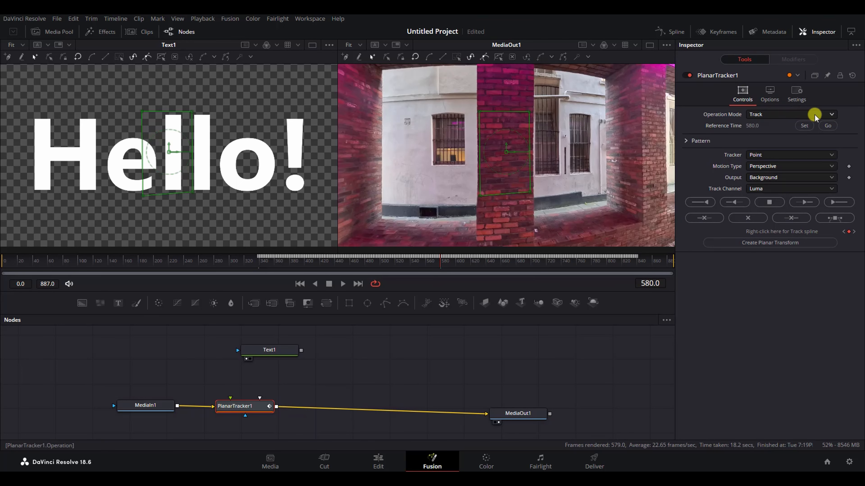
{"action": "left_click", "coordinate": [830, 115]}
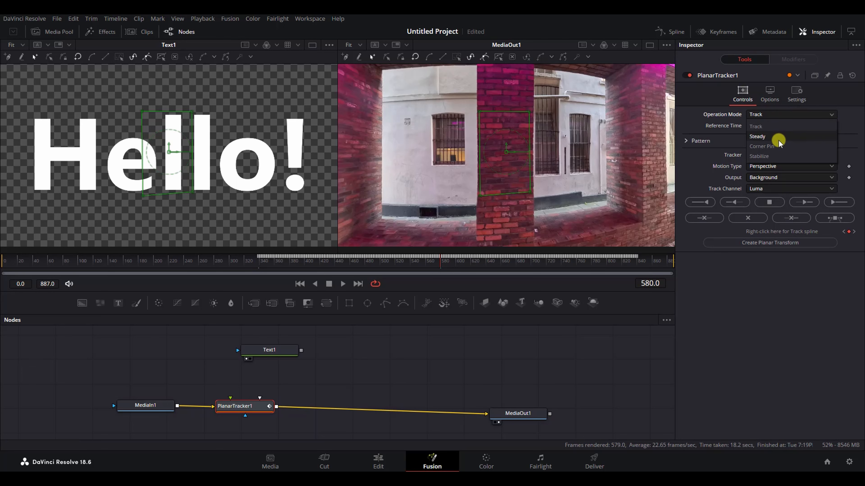
{"action": "left_click", "coordinate": [773, 144]}
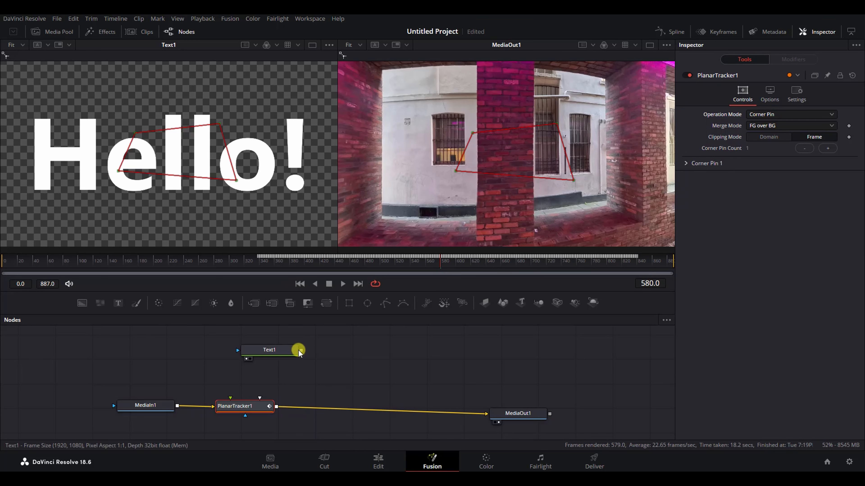
Step: Connect Text1 to PlanarTracker1's corner pin input, fit the four pin corners within the brick pillar's edges, and save the project
{"action": "left_click_drag", "start_coordinate": [301, 350], "coordinate": [241, 407]}
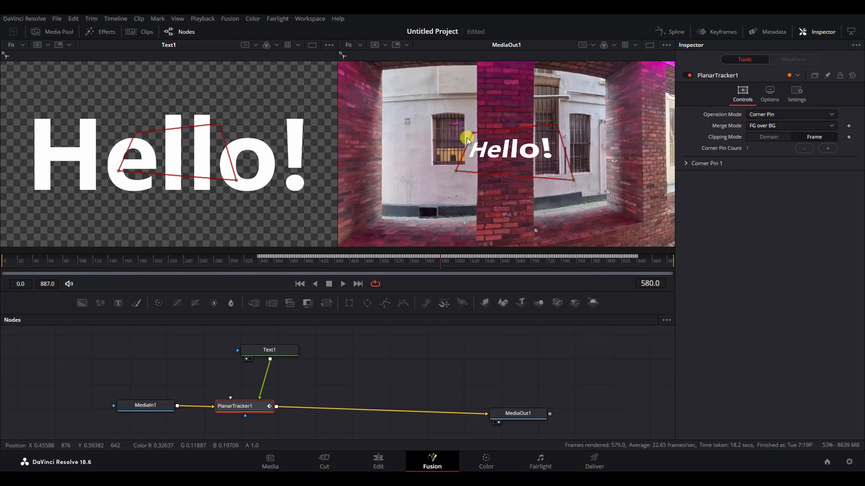
{"action": "left_click_drag", "start_coordinate": [472, 133], "coordinate": [480, 129]}
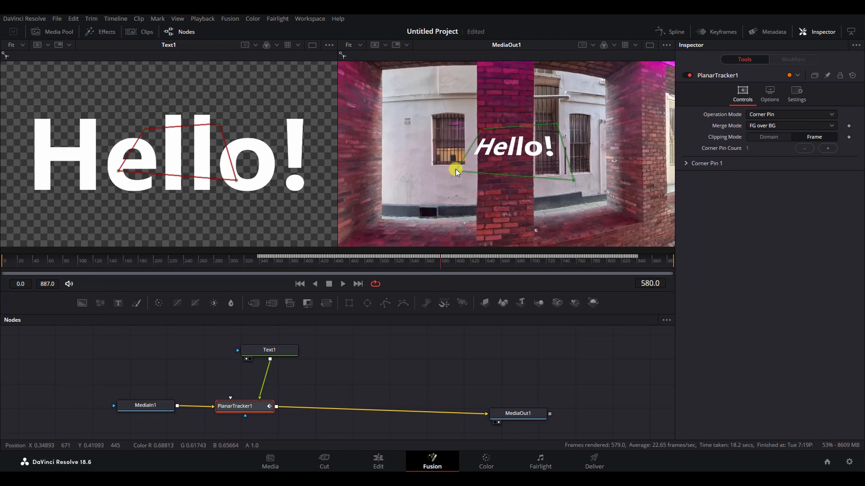
{"action": "left_click_drag", "start_coordinate": [456, 169], "coordinate": [481, 175]}
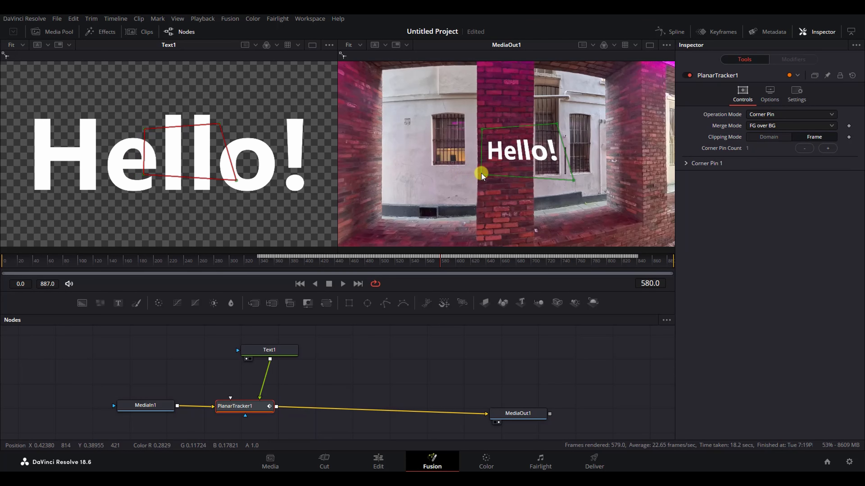
{"action": "left_click_drag", "start_coordinate": [557, 123], "coordinate": [528, 128]}
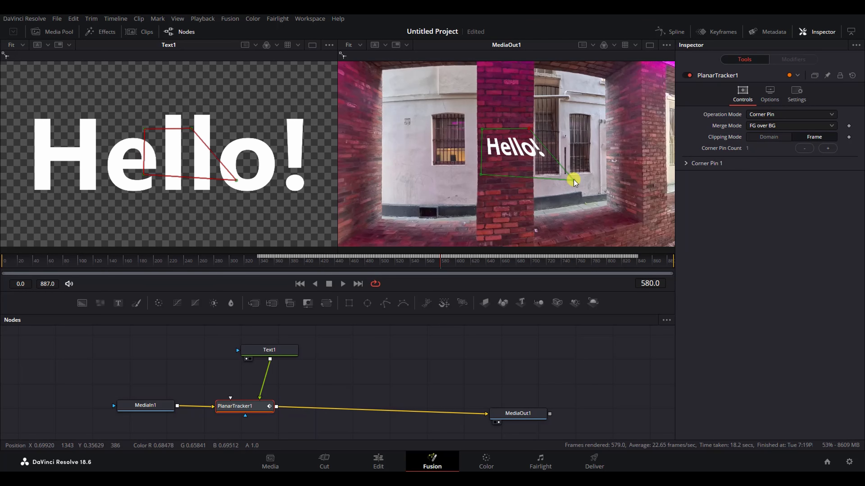
{"action": "left_click_drag", "start_coordinate": [571, 180], "coordinate": [530, 173]}
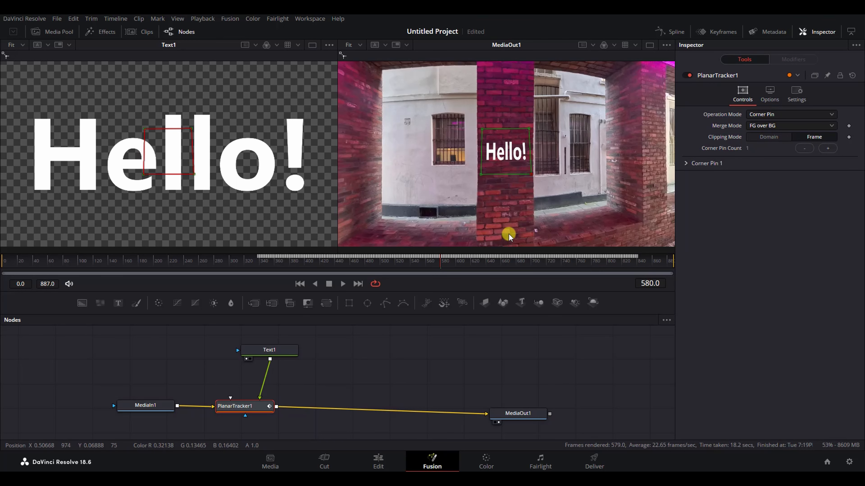
{"action": "key", "text": "ctrl+s"}
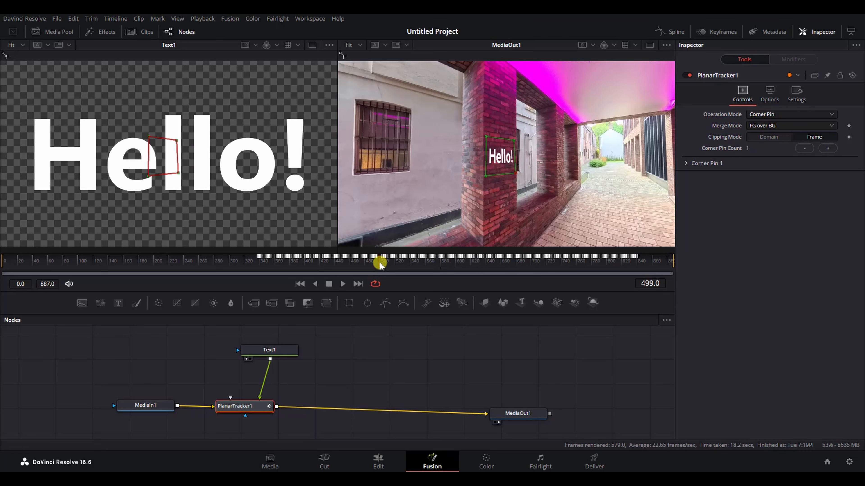
Step: At frame 500, keyframe Text1's layout center at X 0.5, Y 0.5 and its shading opacity at 1.0
{"action": "key", "text": "Right"}
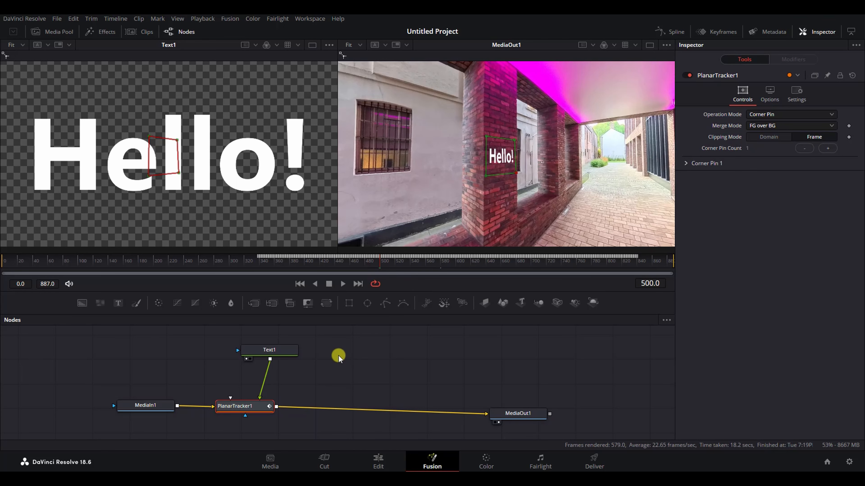
{"action": "left_click", "coordinate": [269, 354]}
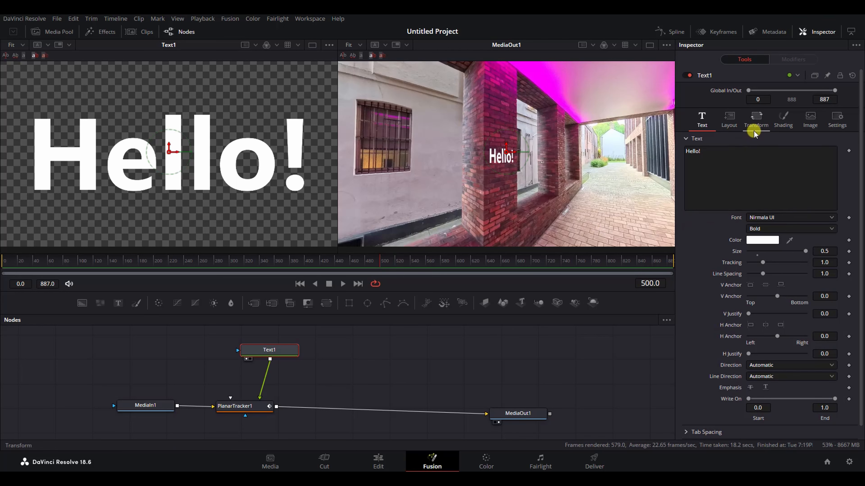
{"action": "left_click", "coordinate": [730, 116]}
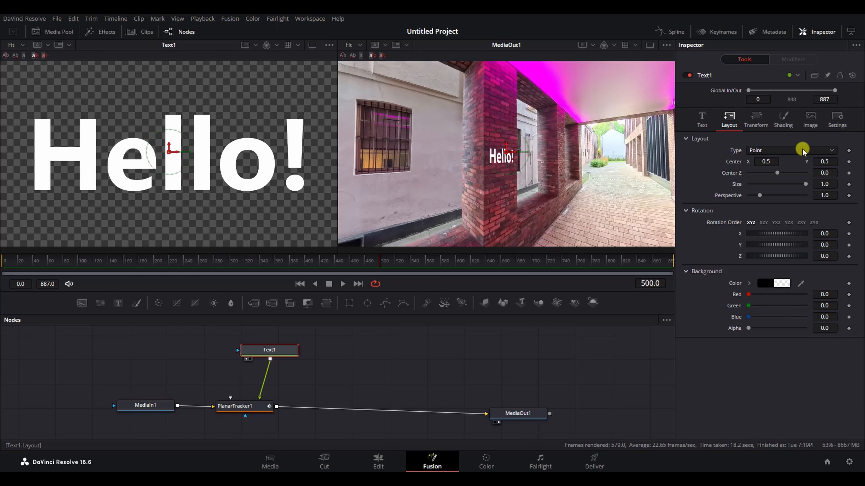
{"action": "left_click", "coordinate": [848, 162]}
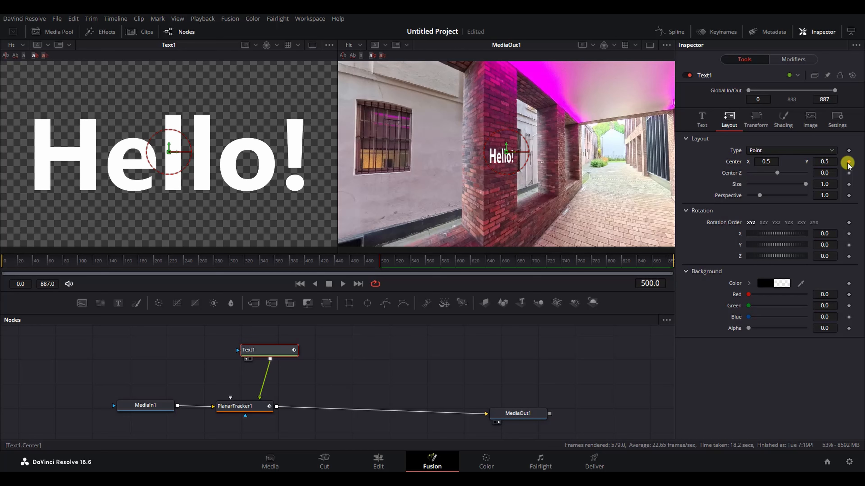
{"action": "left_click", "coordinate": [784, 122]}
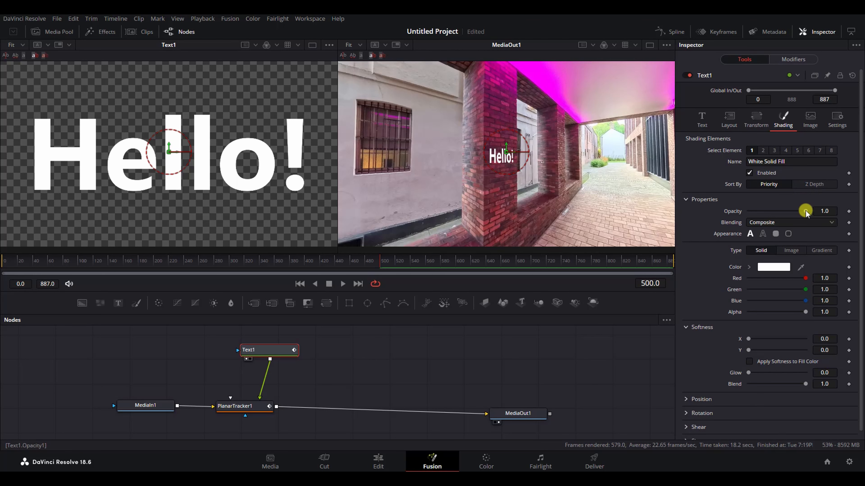
{"action": "left_click", "coordinate": [849, 212]}
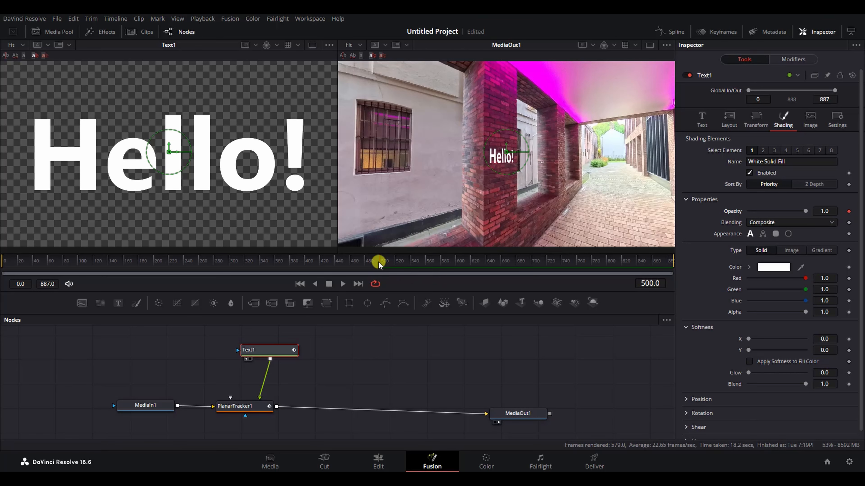
Step: At frame 479, keyframe Text1's layout center Y at about -0.216 and its shading opacity at 0.0
{"action": "left_click", "coordinate": [364, 262]}
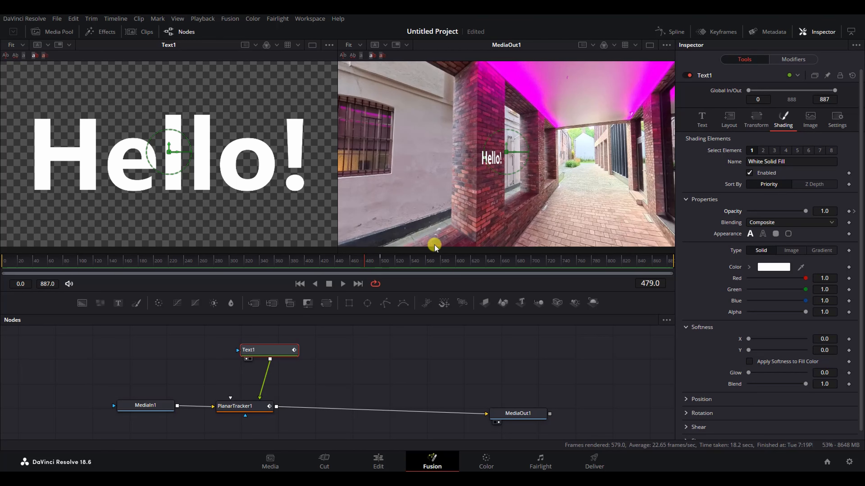
{"action": "left_click", "coordinate": [729, 120]}
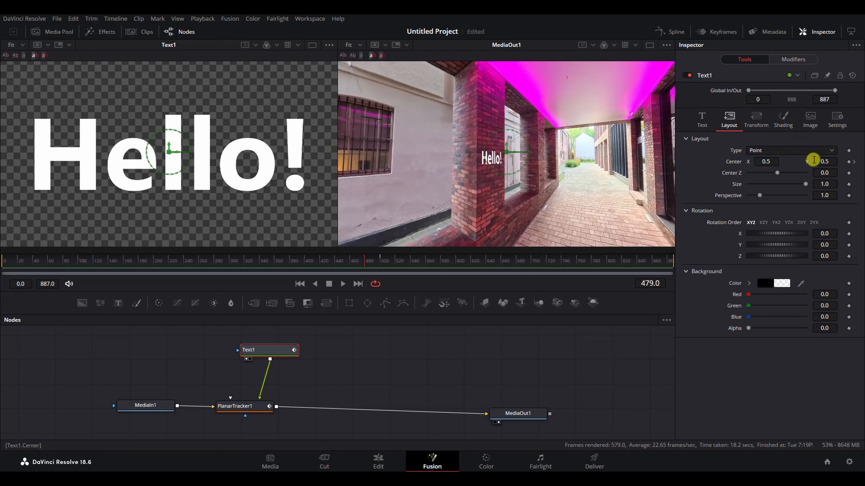
{"action": "left_click_drag", "start_coordinate": [825, 164], "coordinate": [507, 199]}
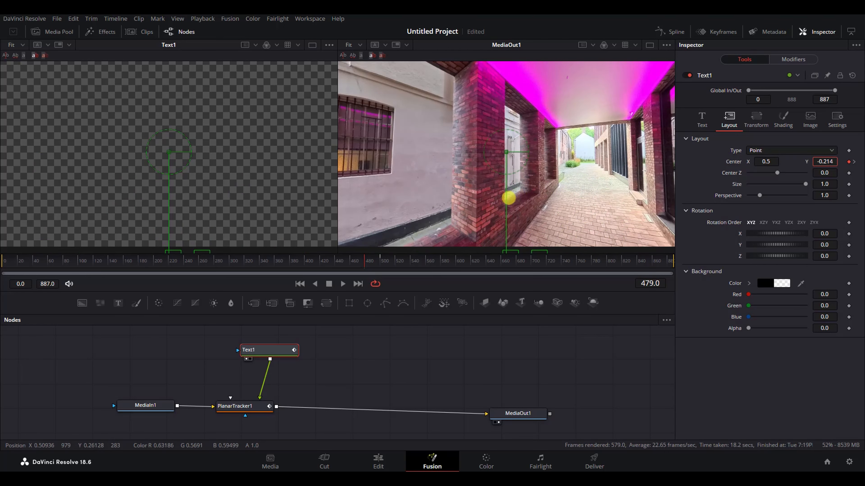
{"action": "left_click", "coordinate": [848, 161]}
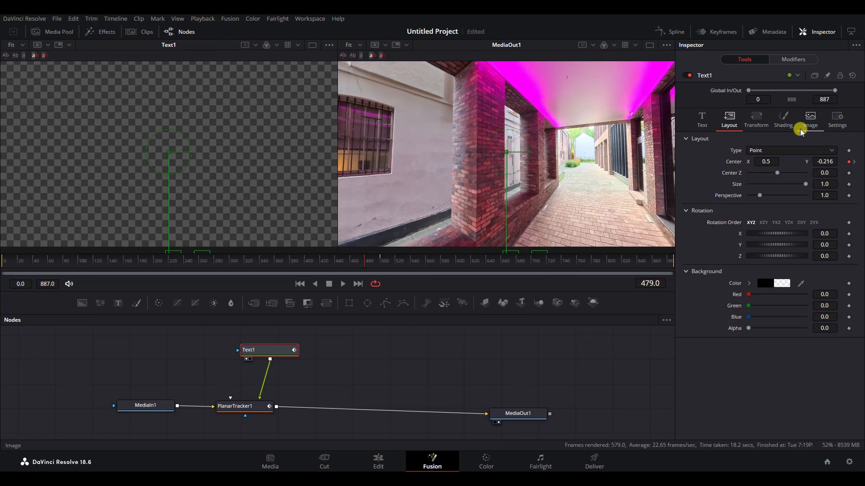
{"action": "left_click", "coordinate": [782, 119]}
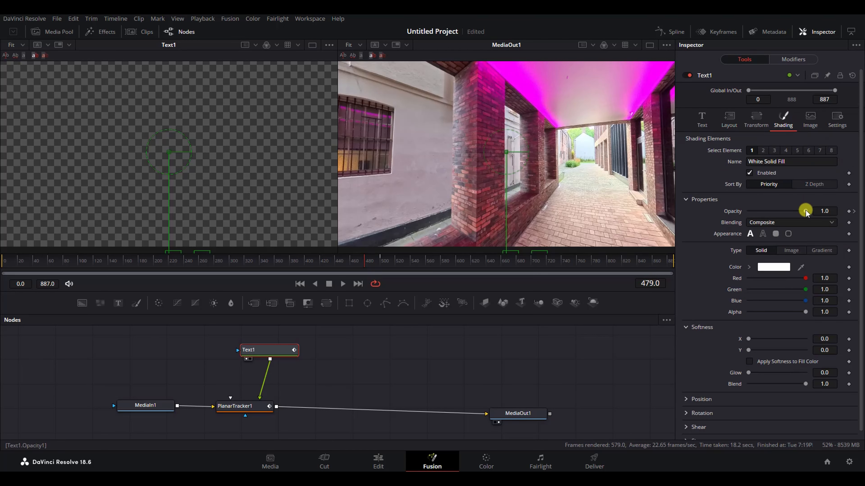
{"action": "left_click_drag", "start_coordinate": [805, 211], "coordinate": [747, 211]}
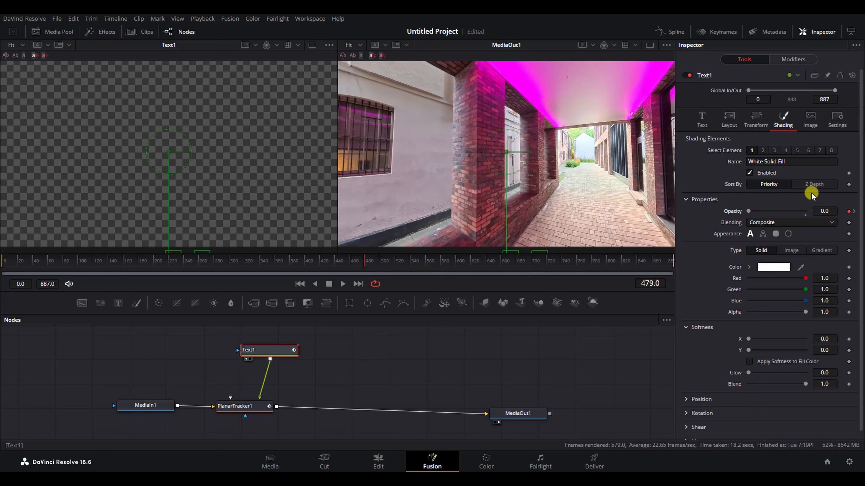
{"action": "left_click", "coordinate": [848, 211]}
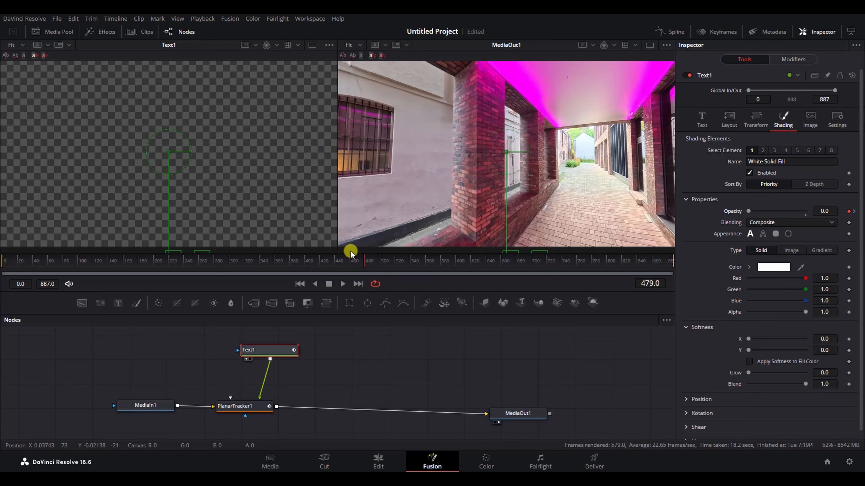
Step: Play the text animation from frame 462, stop playback, and return to frame 483
{"action": "left_click", "coordinate": [352, 260]}
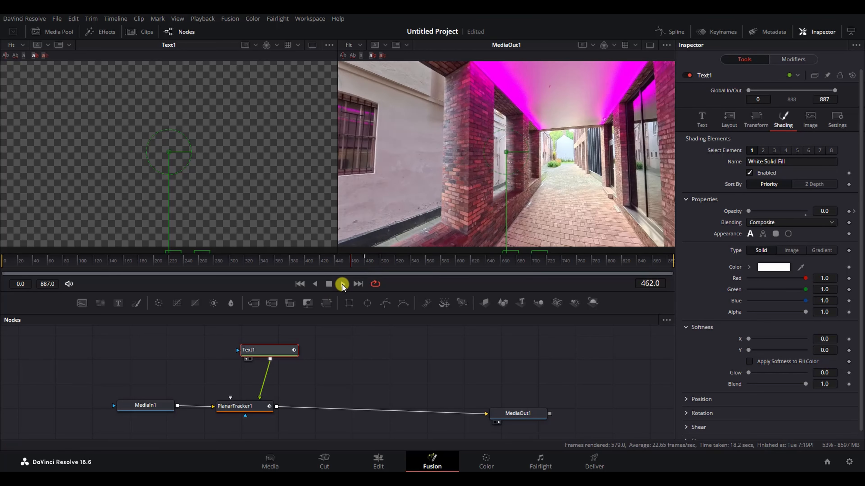
{"action": "left_click", "coordinate": [342, 284]}
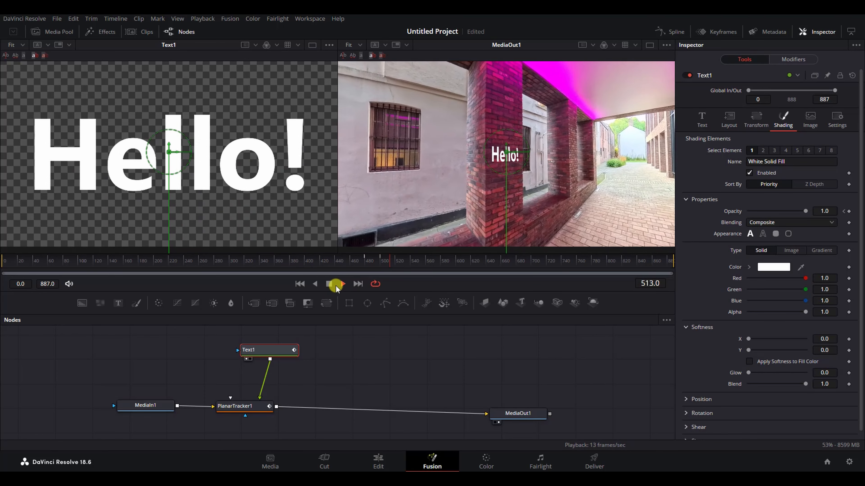
{"action": "left_click", "coordinate": [329, 284]}
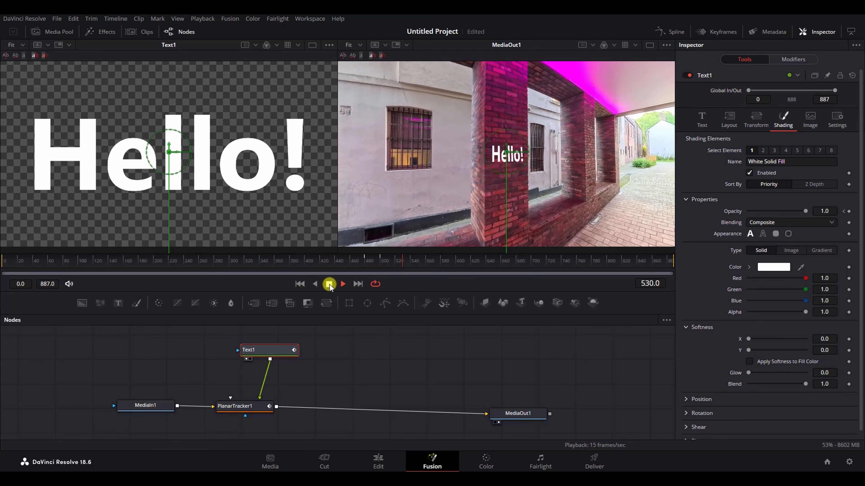
{"action": "left_click", "coordinate": [367, 260]}
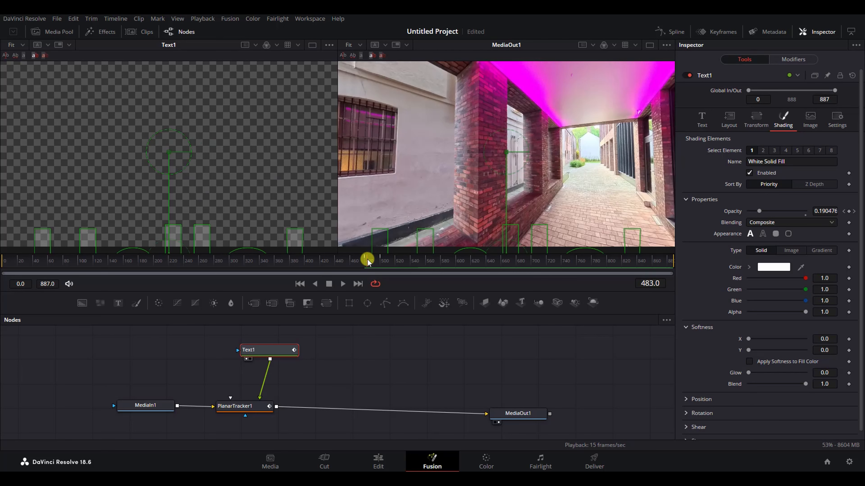
Step: In the Spline editor, smooth Text1's displacement and opacity keyframes, raise the displacement curve's end handle above 1 for an overshoot, and close the editor
{"action": "left_click", "coordinate": [675, 32]}
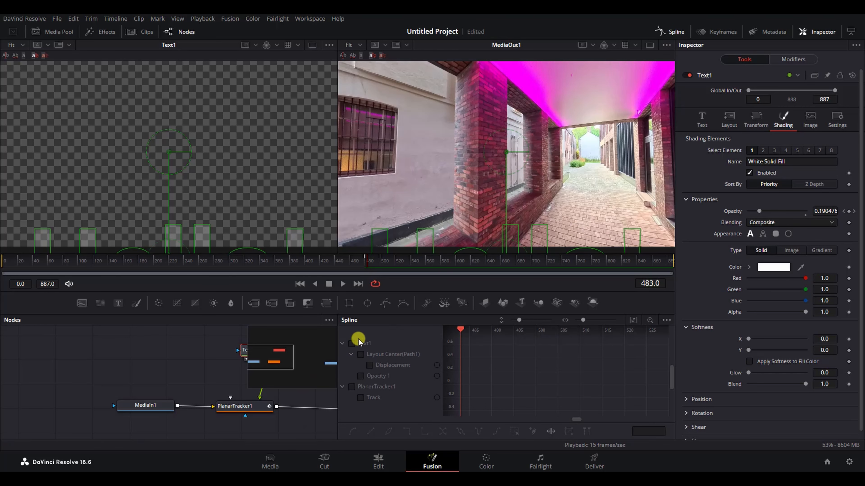
{"action": "left_click", "coordinate": [352, 344]}
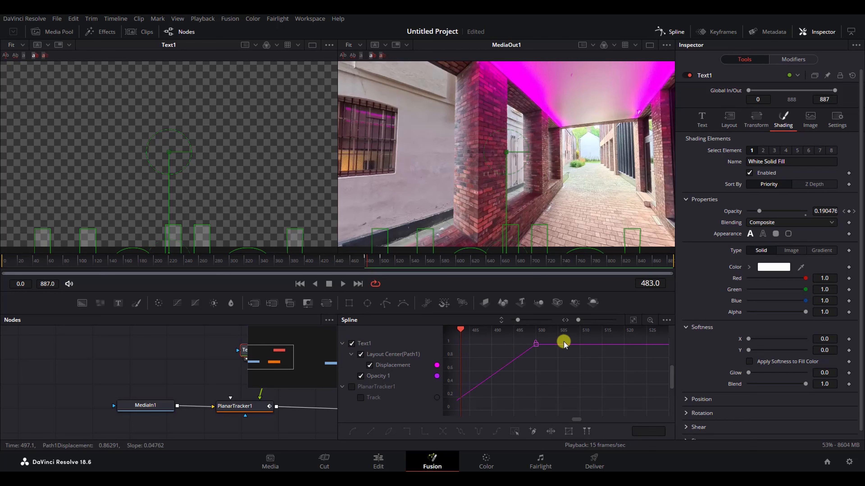
{"action": "left_click", "coordinate": [634, 320]}
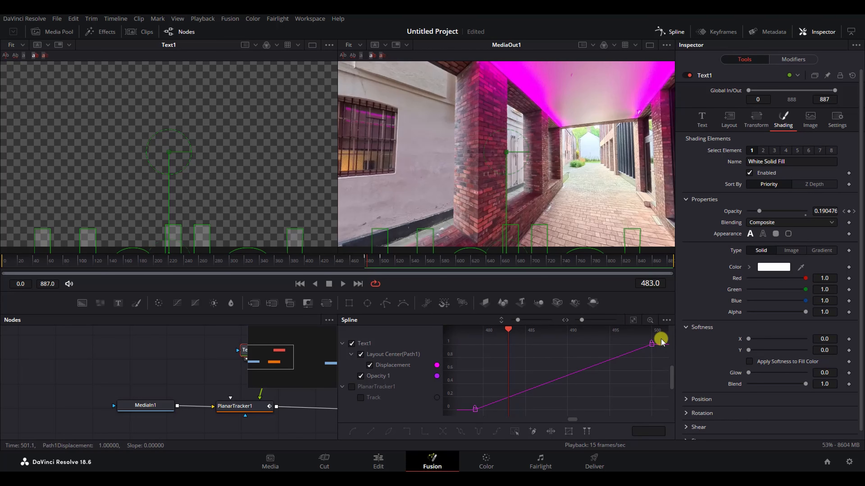
{"action": "left_click_drag", "start_coordinate": [661, 340], "coordinate": [463, 418]}
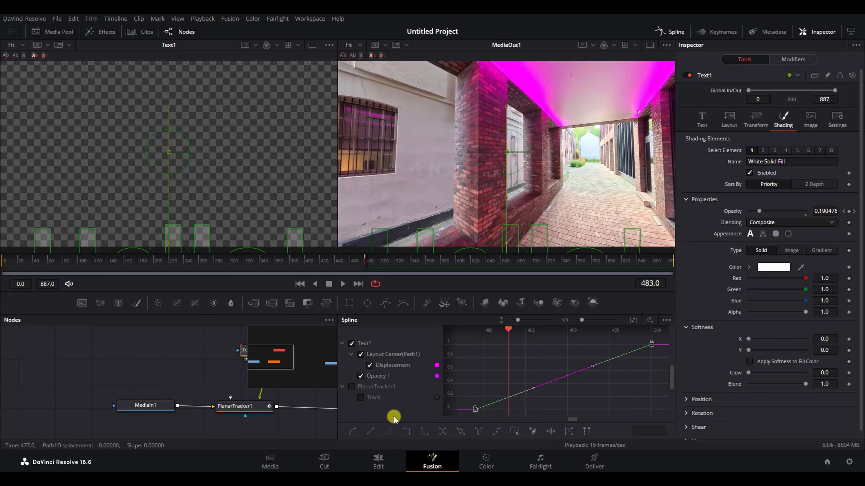
{"action": "left_click", "coordinate": [351, 433]}
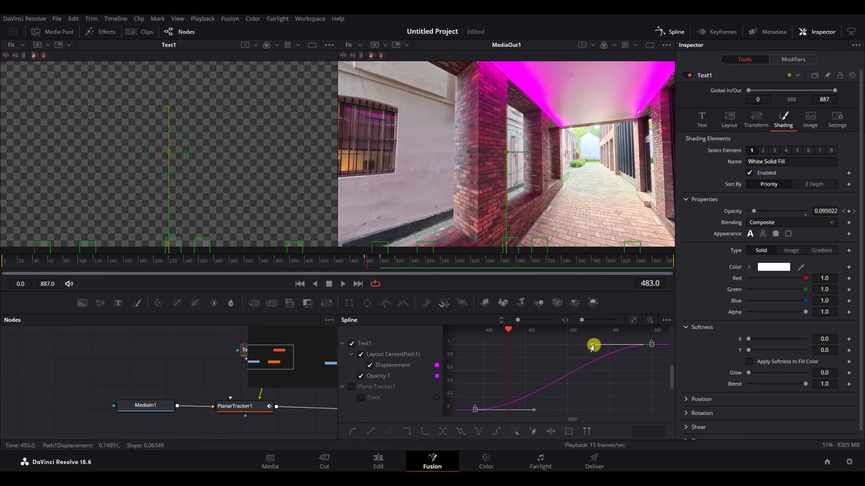
{"action": "mouse_move", "coordinate": [591, 346]}
{"action": "left_mouse_down"}
{"action": "mouse_move", "coordinate": [584, 337]}
{"action": "mouse_move", "coordinate": [581, 357]}
{"action": "mouse_move", "coordinate": [587, 342]}
{"action": "left_mouse_up"}
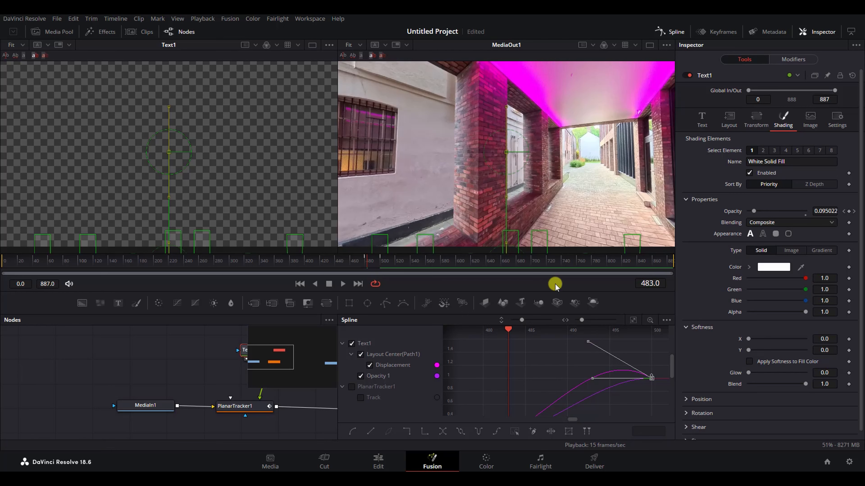
{"action": "left_click", "coordinate": [676, 32]}
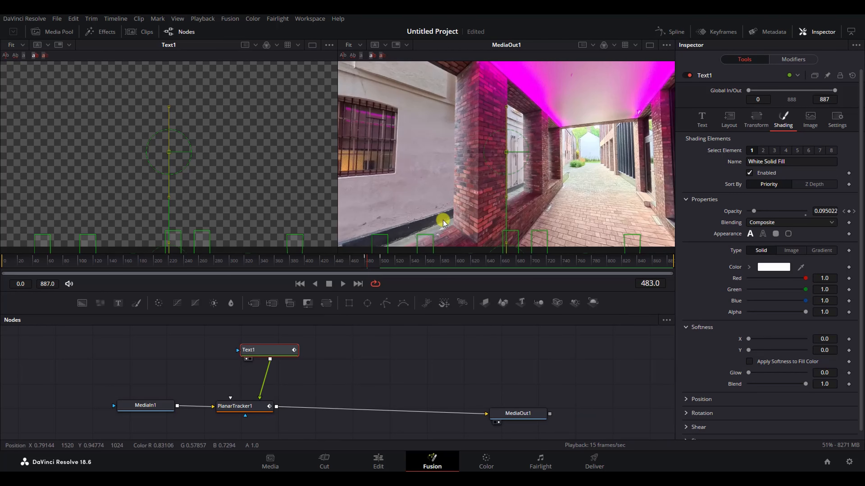
Step: Deselect the nodes and play the smoothed text animation twice to check it on the pillar
{"action": "left_click", "coordinate": [314, 349]}
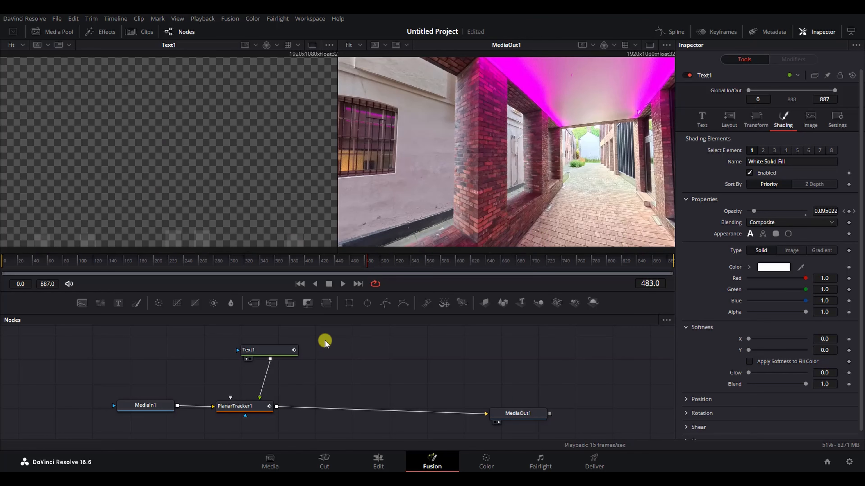
{"action": "left_click", "coordinate": [341, 285]}
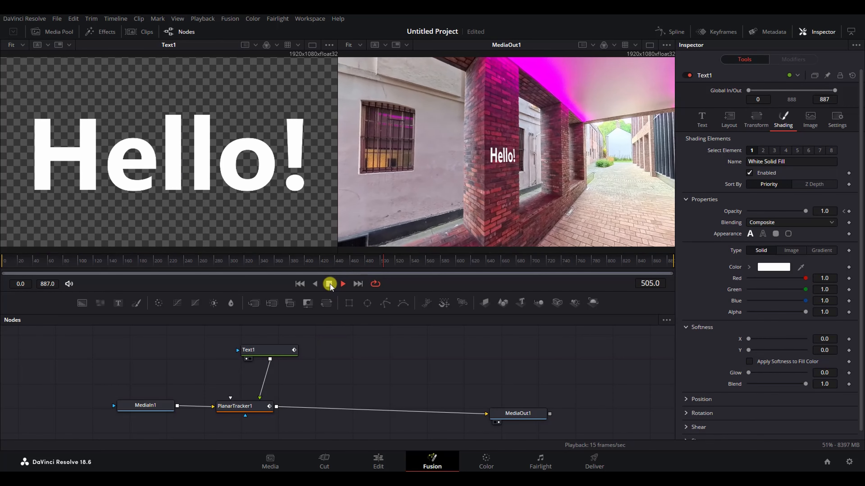
{"action": "left_click", "coordinate": [328, 283]}
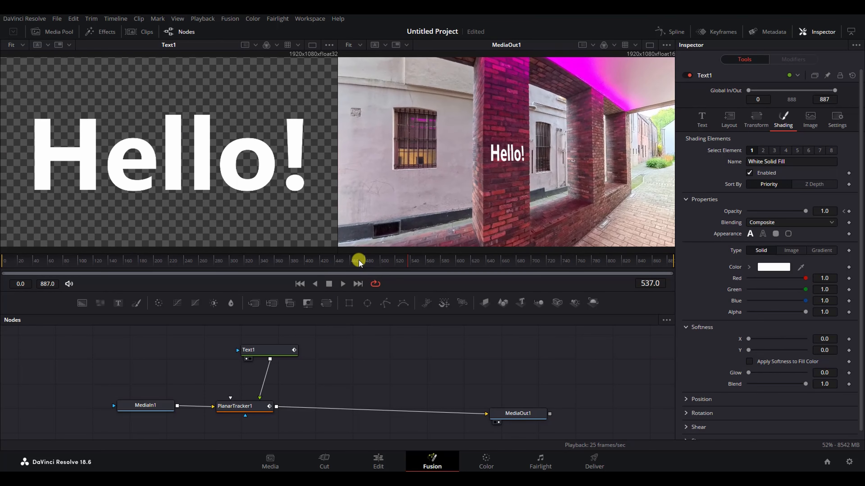
{"action": "left_click", "coordinate": [362, 259]}
{"action": "left_click", "coordinate": [341, 284]}
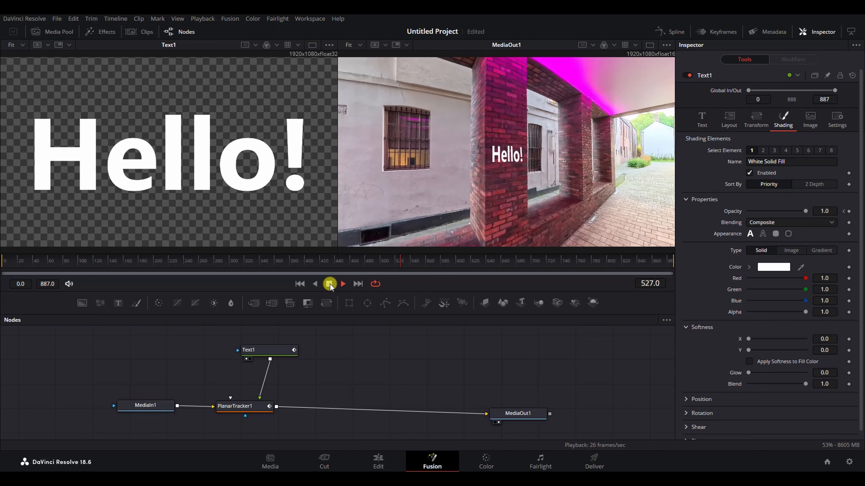
{"action": "left_click", "coordinate": [330, 284]}
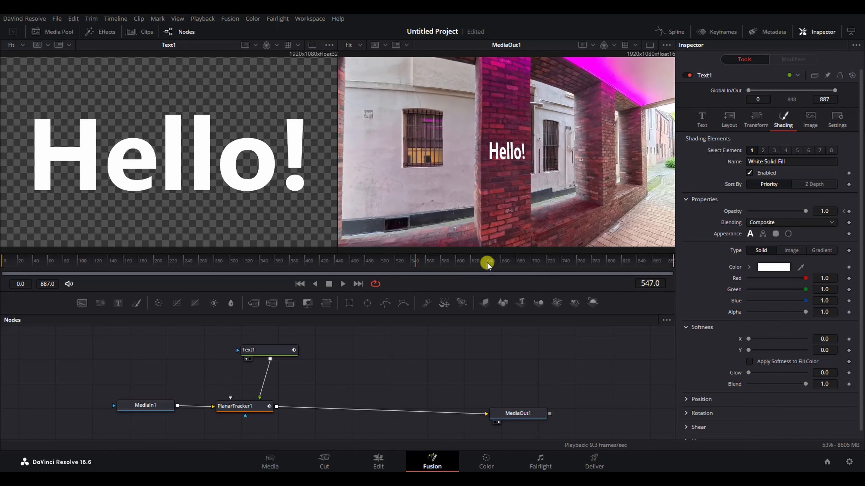
Step: At frame 700, add keyframes that hold Text1's current shading opacity and layout center
{"action": "left_click", "coordinate": [504, 265]}
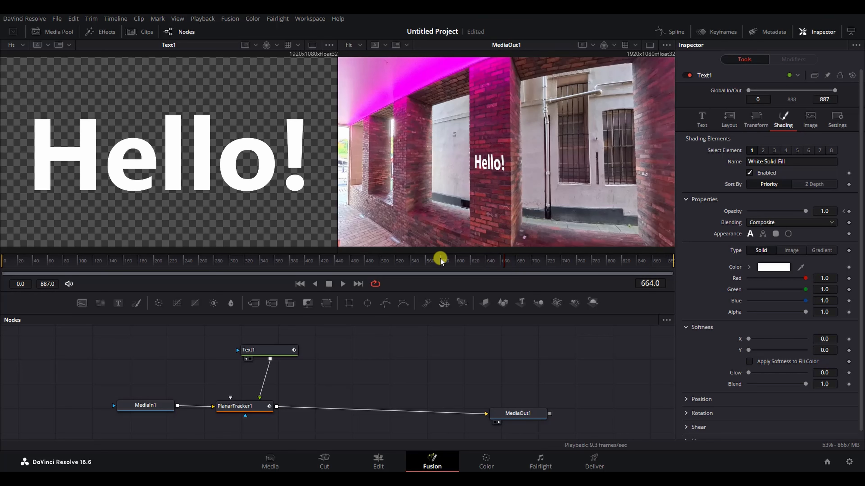
{"action": "left_click_drag", "start_coordinate": [505, 261], "coordinate": [532, 264]}
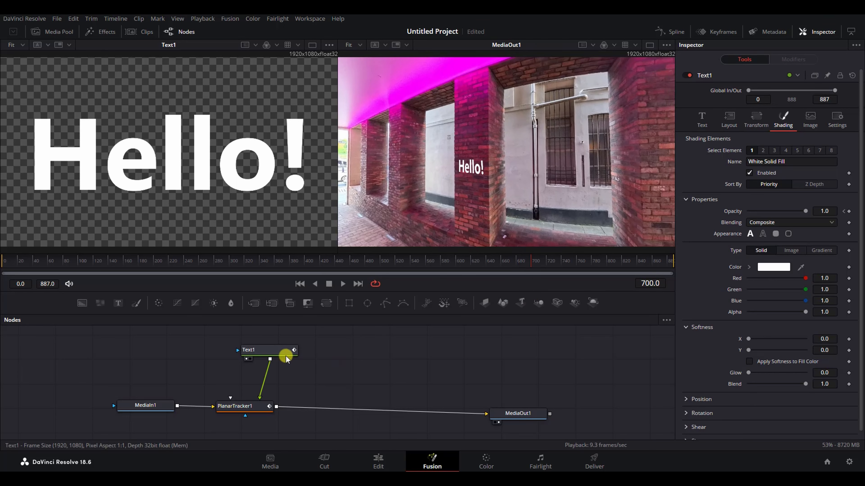
{"action": "mouse_move", "coordinate": [273, 350]}
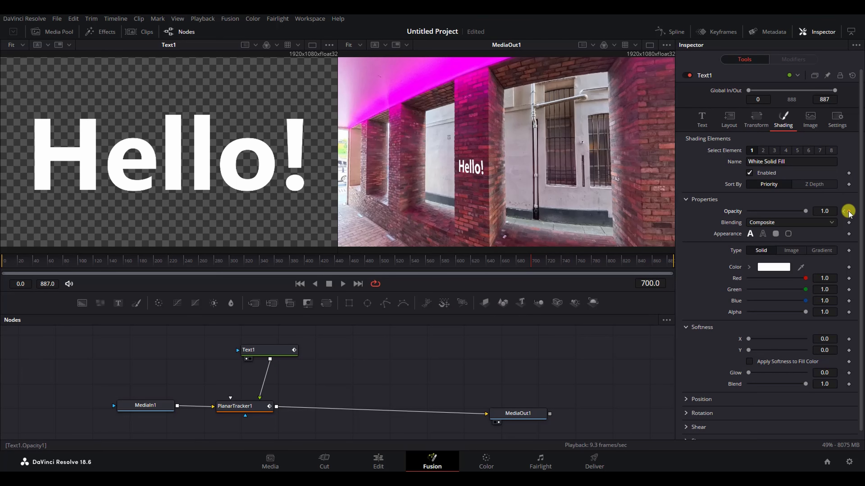
{"action": "left_click", "coordinate": [729, 119]}
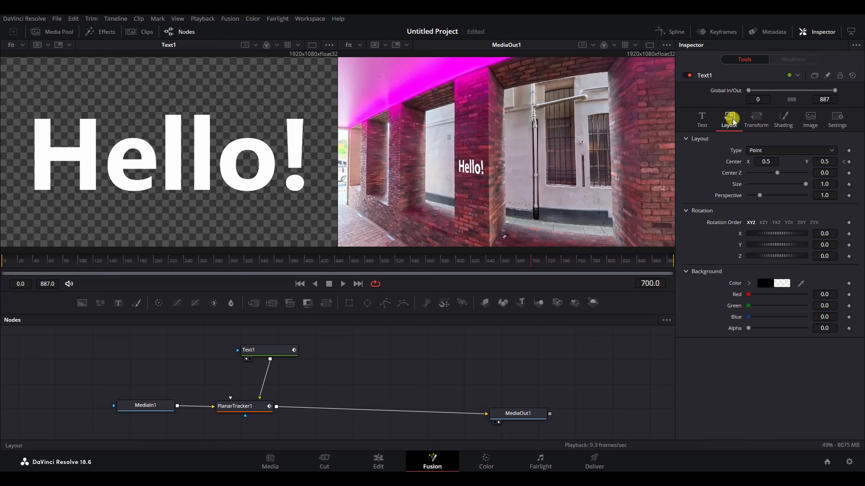
{"action": "left_click", "coordinate": [848, 162]}
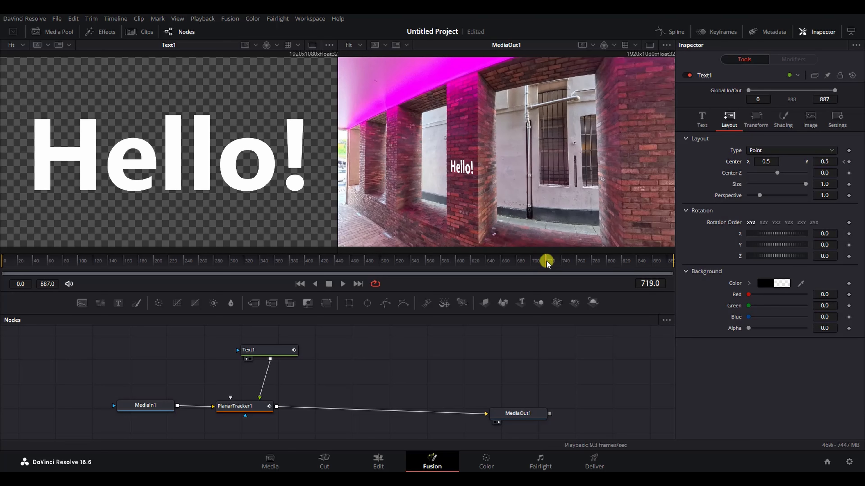
Step: At frame 720, keyframe Text1's layout center Y at about 1.212 and its shading opacity at 0.0
{"action": "left_click_drag", "start_coordinate": [547, 264], "coordinate": [546, 264]}
{"action": "mouse_move", "coordinate": [663, 284]}
{"action": "left_mouse_down"}
{"action": "mouse_move", "coordinate": [649, 283]}
{"action": "mouse_move", "coordinate": [656, 294]}
{"action": "left_mouse_up"}
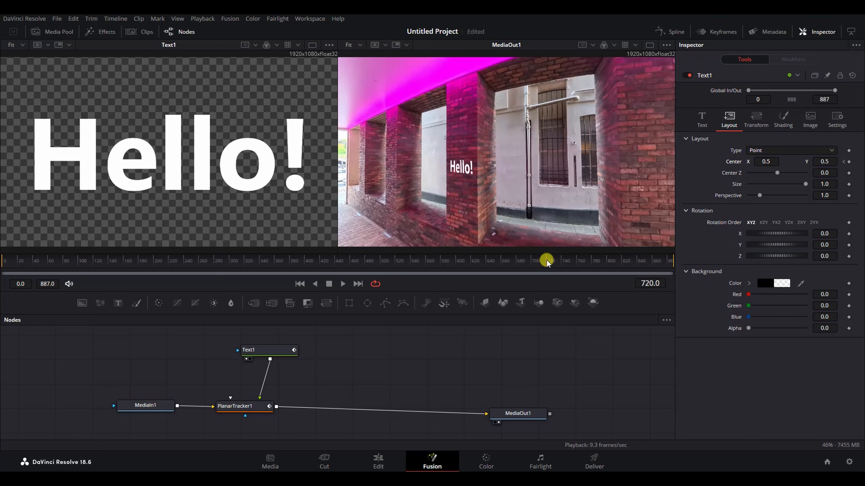
{"action": "left_click", "coordinate": [849, 162]}
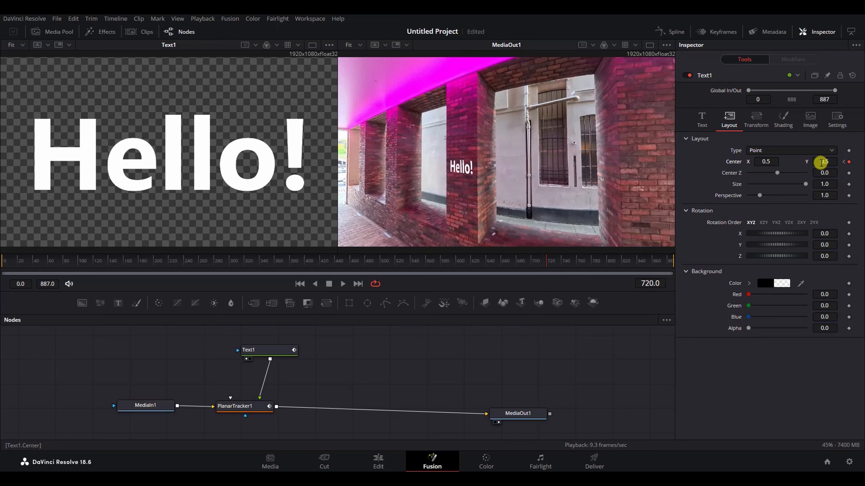
{"action": "left_click_drag", "start_coordinate": [820, 163], "coordinate": [717, 114]}
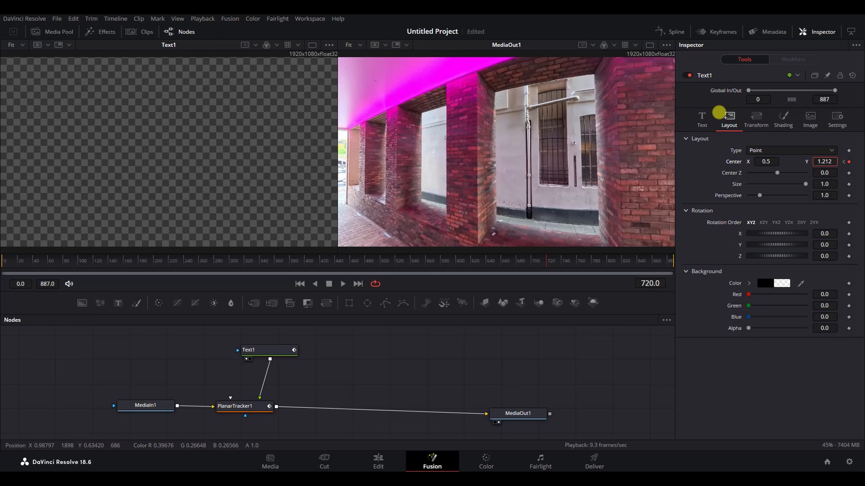
{"action": "left_click", "coordinate": [781, 120]}
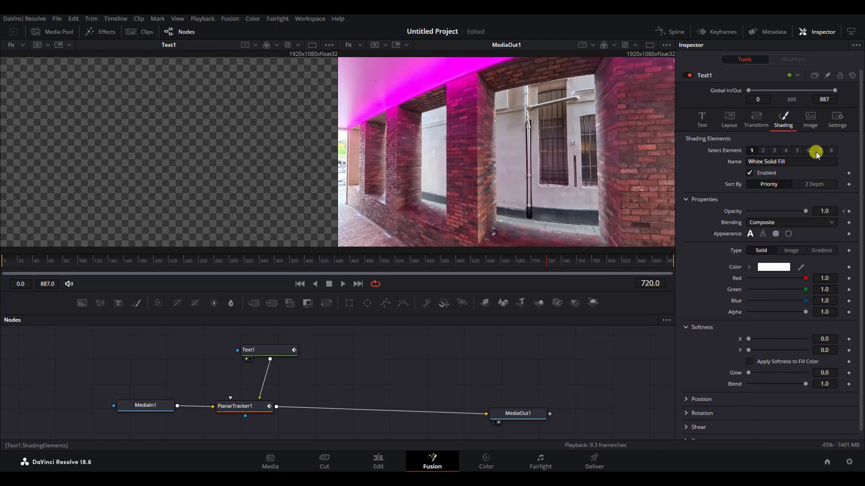
{"action": "left_click", "coordinate": [849, 211]}
{"action": "left_click_drag", "start_coordinate": [807, 212], "coordinate": [767, 212]}
Step: In the Spline editor, smooth Text1's keyframes at frames 700 and 720 and lower the displacement curve's frame 700 handle for an anticipation dip
{"action": "left_click", "coordinate": [675, 32]}
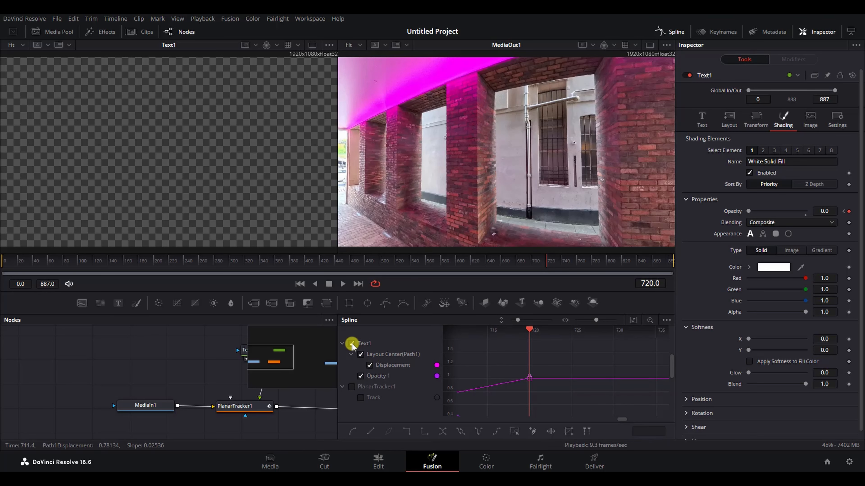
{"action": "left_click", "coordinate": [632, 320]}
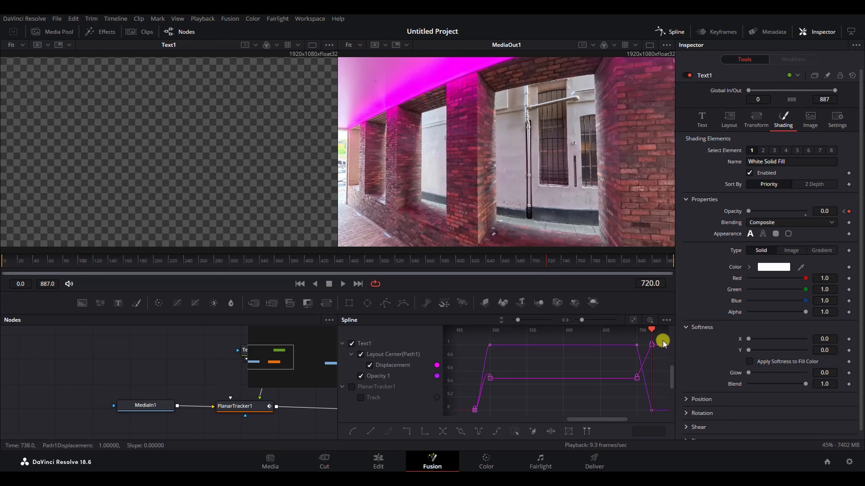
{"action": "scroll", "coordinate": [652, 344], "scroll_direction": "down", "scroll_amount": 1}
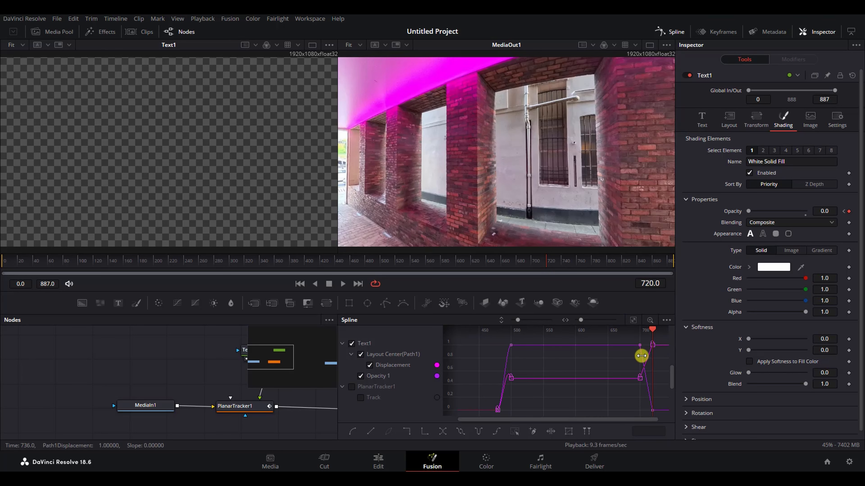
{"action": "left_click_drag", "start_coordinate": [641, 356], "coordinate": [679, 342]}
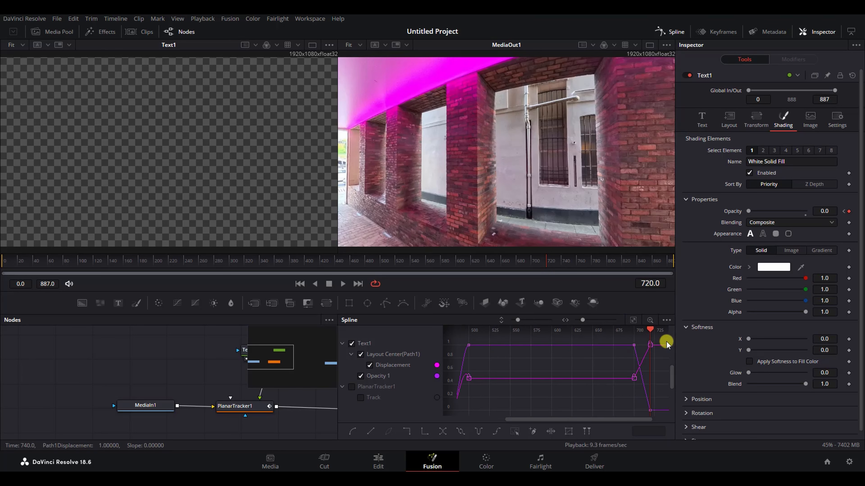
{"action": "left_click_drag", "start_coordinate": [618, 392], "coordinate": [618, 392]}
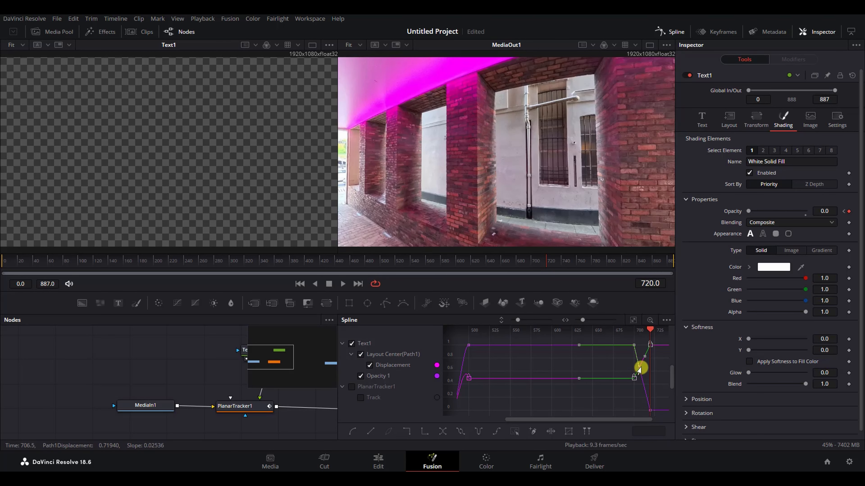
{"action": "left_click_drag", "start_coordinate": [641, 376], "coordinate": [647, 391]}
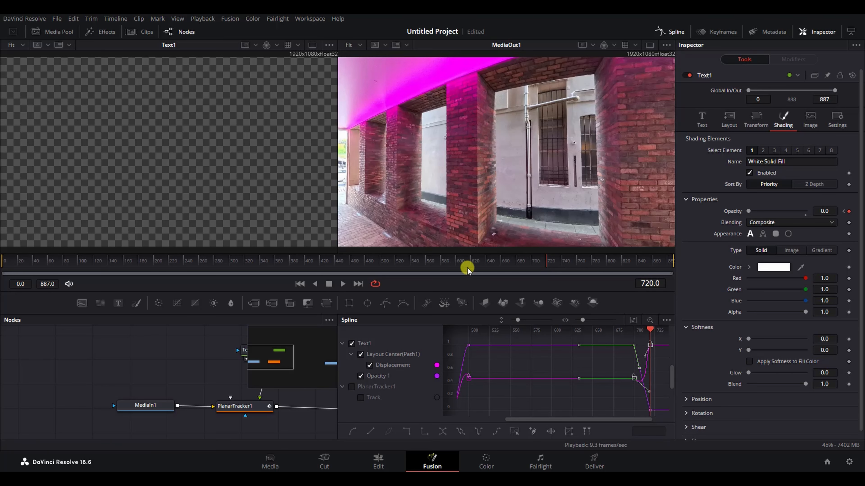
Step: Play the text's exit animation from frame 691, go back to frame 580, and close the Spline editor
{"action": "left_click", "coordinate": [524, 259]}
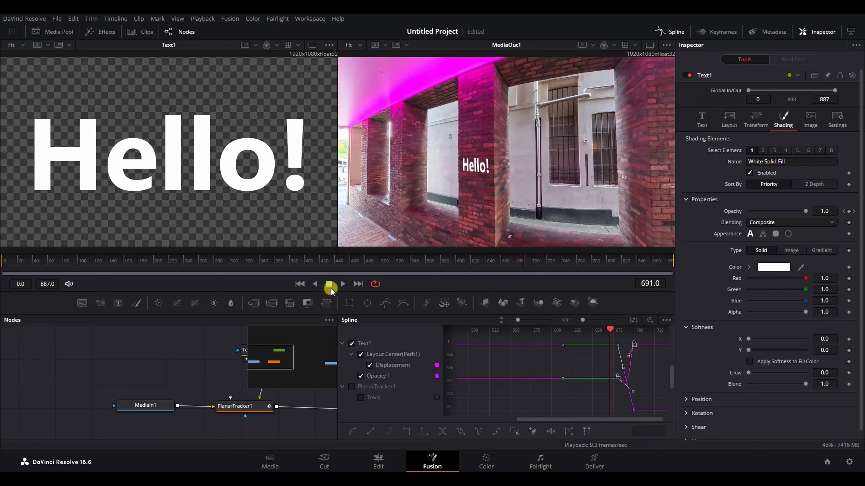
{"action": "left_click", "coordinate": [343, 284]}
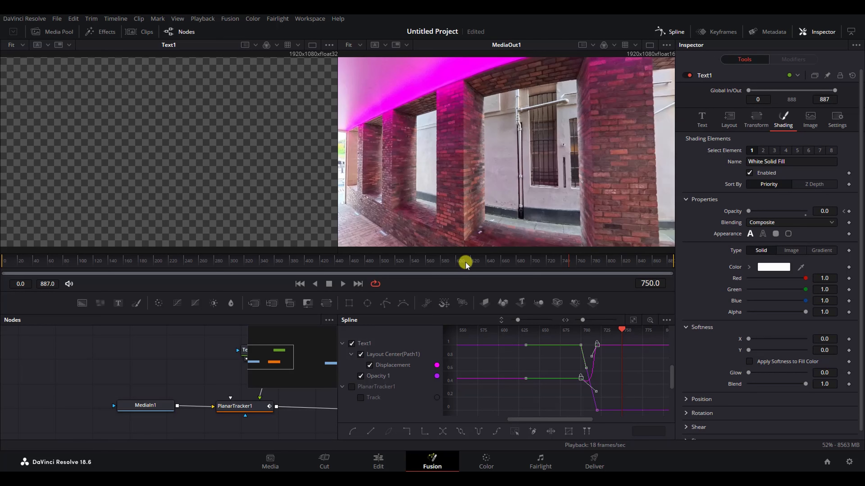
{"action": "left_click", "coordinate": [441, 261]}
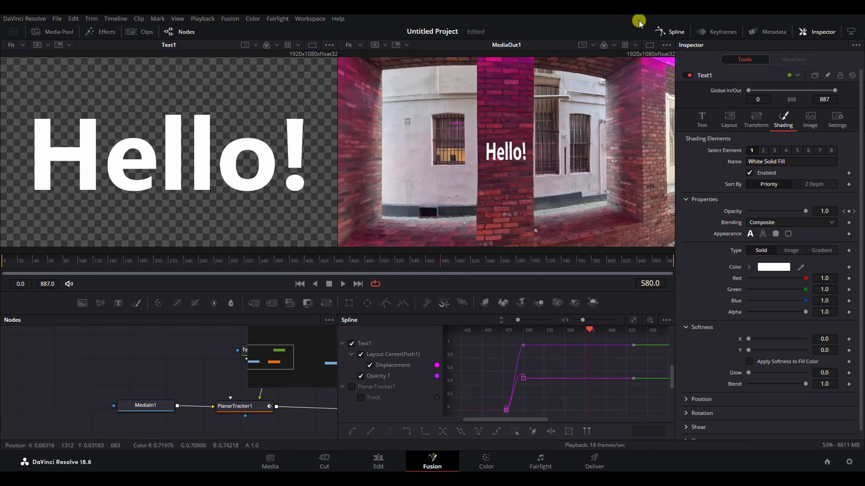
{"action": "left_click", "coordinate": [668, 31]}
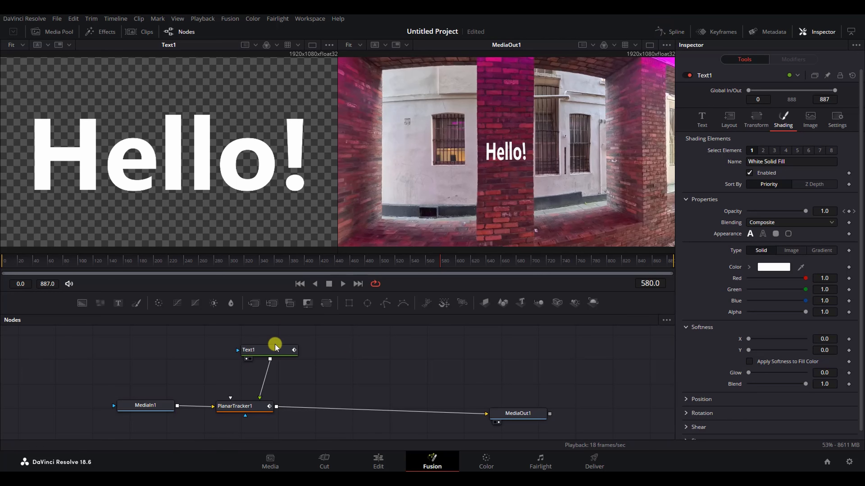
Step: Change Text1's fill type to Gradient and set the gradient's end stop to magenta #ff0bfb
{"action": "left_click", "coordinate": [269, 351]}
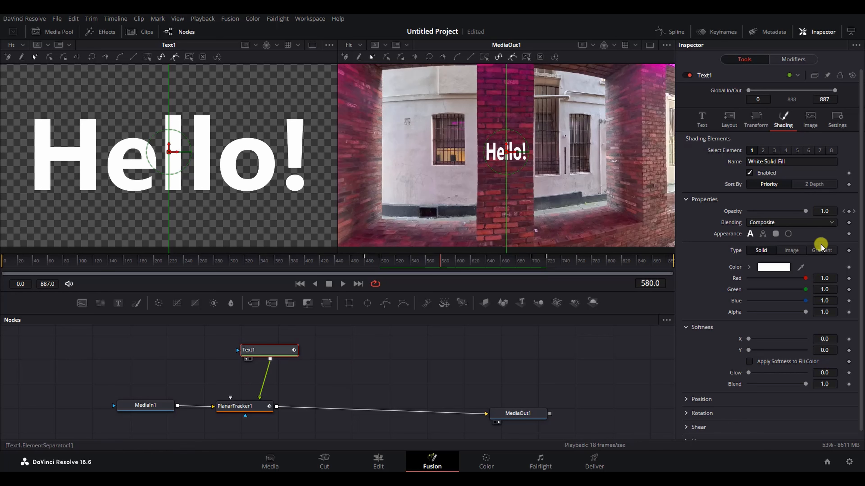
{"action": "left_click", "coordinate": [821, 251]}
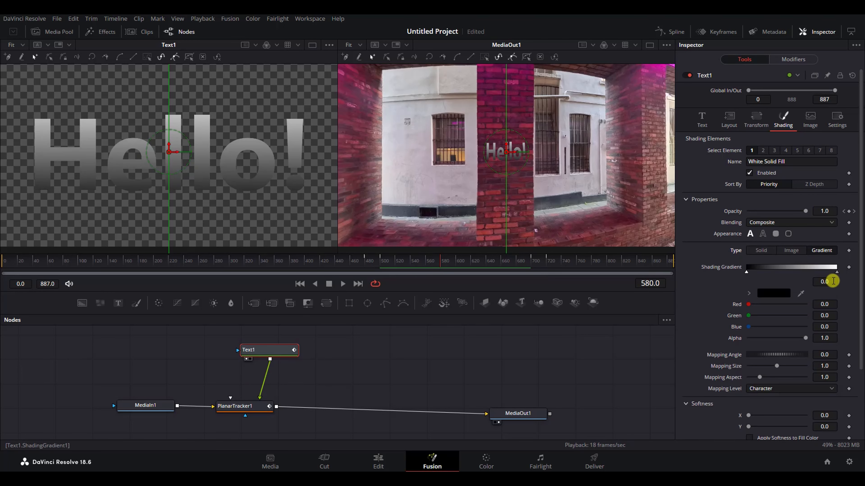
{"action": "left_click", "coordinate": [837, 272]}
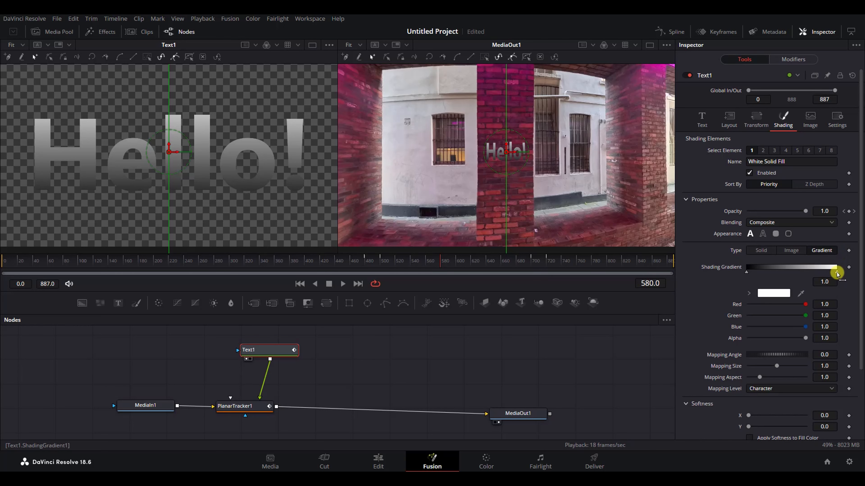
{"action": "left_click", "coordinate": [775, 294]}
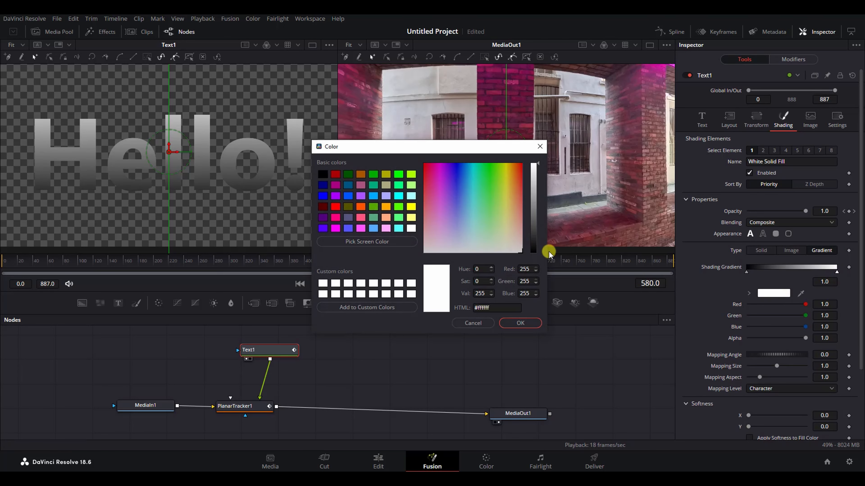
{"action": "left_click", "coordinate": [442, 167]}
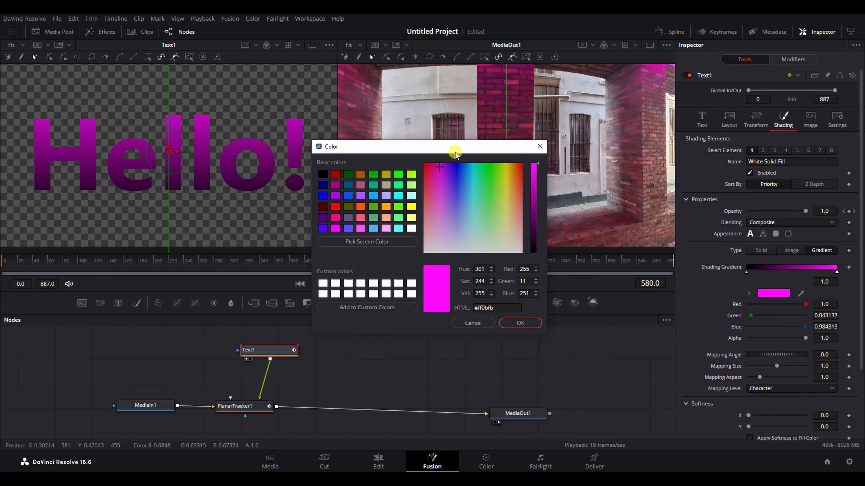
{"action": "left_click_drag", "start_coordinate": [454, 148], "coordinate": [327, 160]}
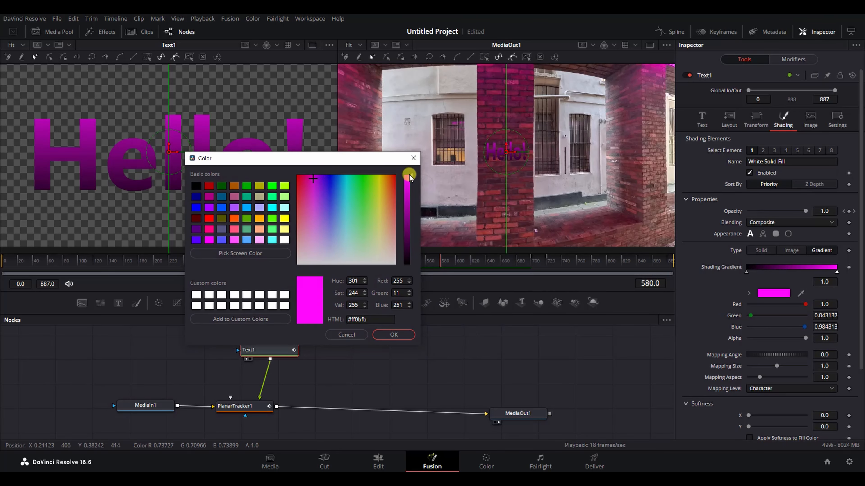
{"action": "left_click", "coordinate": [402, 334]}
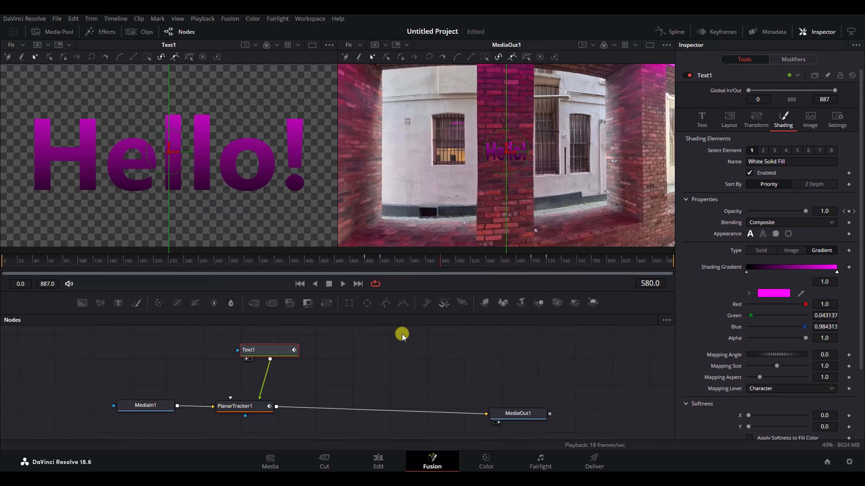
Step: Set the start stop of Text1's shading gradient to light yellow #f3ff70
{"action": "left_click", "coordinate": [747, 273]}
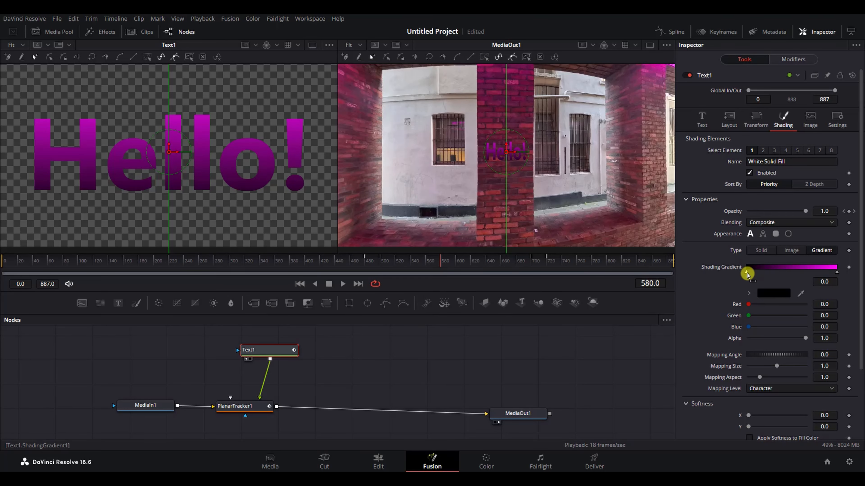
{"action": "left_click", "coordinate": [773, 293]}
{"action": "left_click_drag", "start_coordinate": [482, 145], "coordinate": [367, 120]}
{"action": "left_click", "coordinate": [390, 176]}
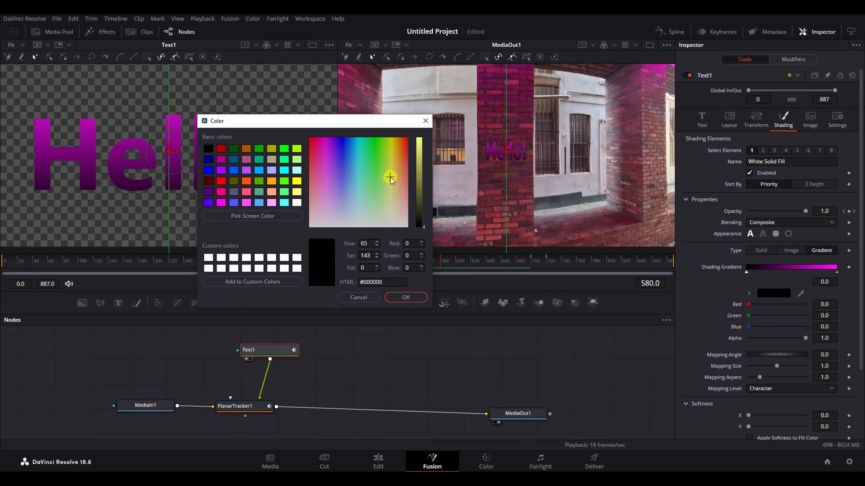
{"action": "left_click_drag", "start_coordinate": [420, 210], "coordinate": [421, 126]}
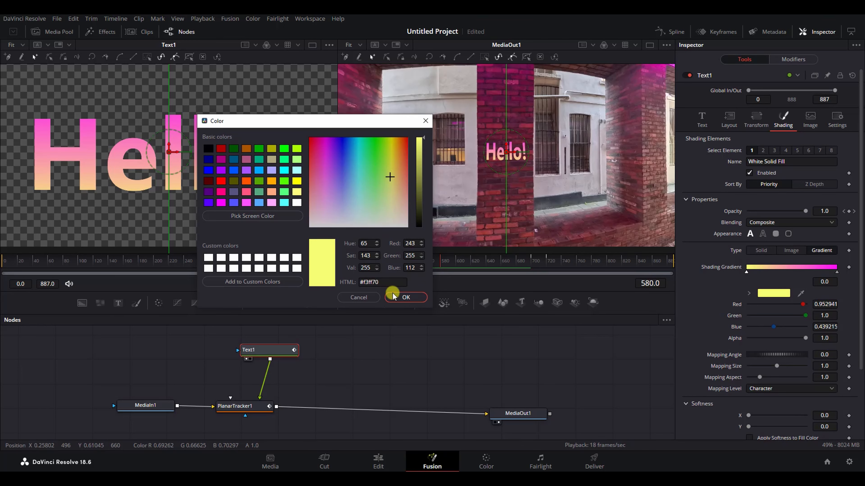
{"action": "left_click", "coordinate": [404, 296]}
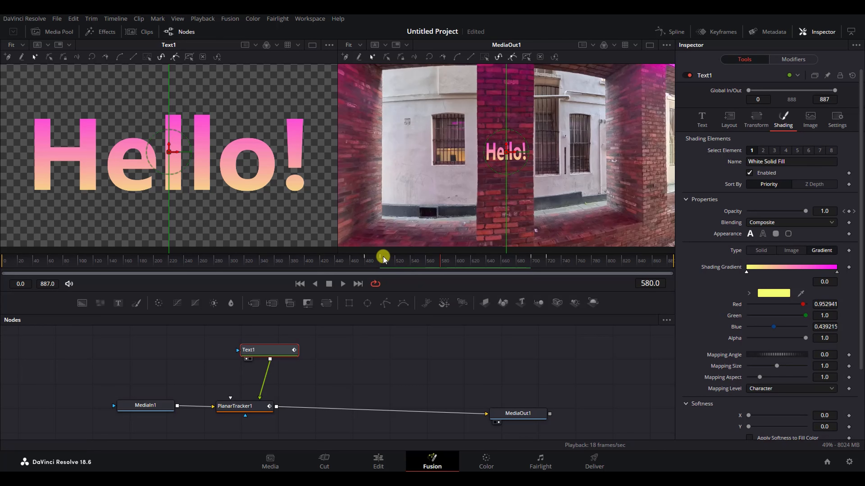
Step: Enable Text1's second shading element, the outline, and set its solid color to pale pink #ffe9f3
{"action": "left_click", "coordinate": [763, 151]}
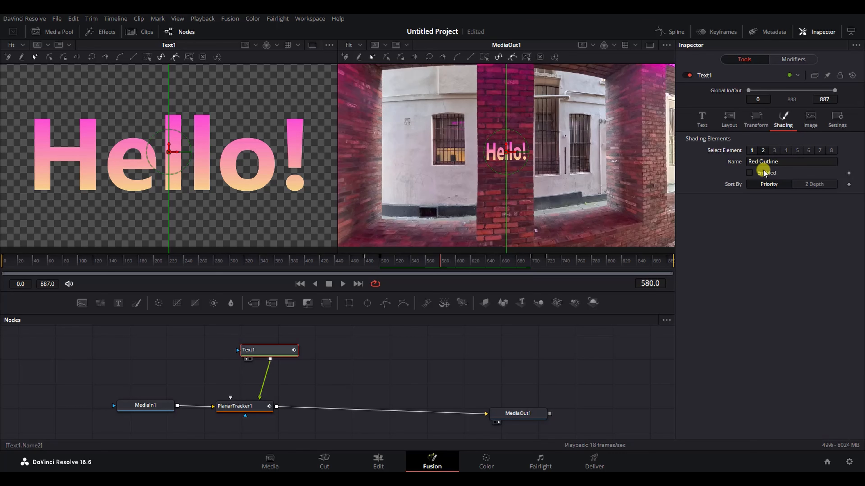
{"action": "left_click", "coordinate": [750, 173]}
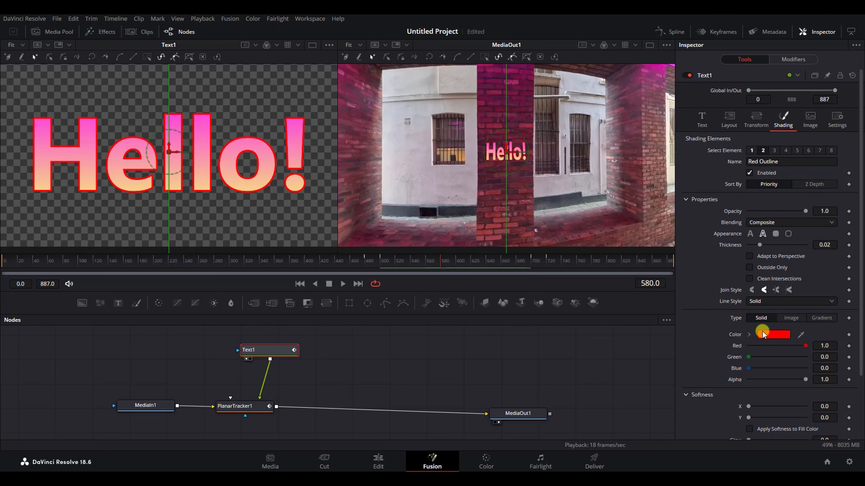
{"action": "left_click", "coordinate": [771, 336]}
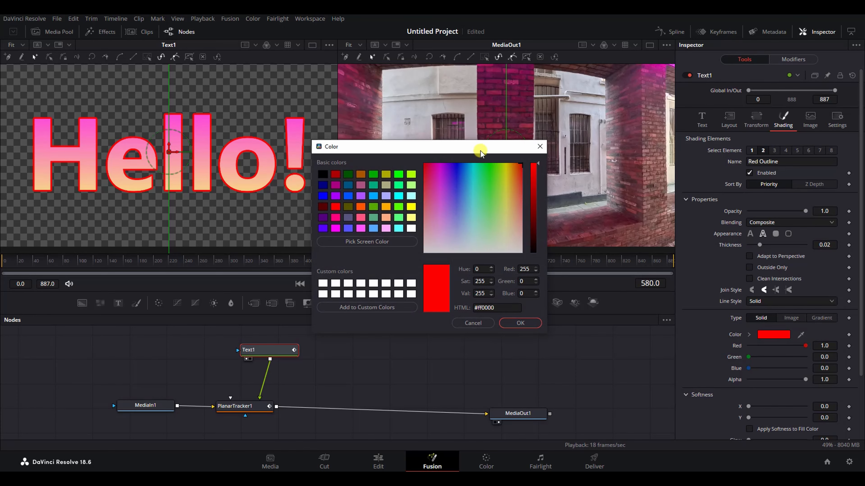
{"action": "left_click_drag", "start_coordinate": [481, 151], "coordinate": [331, 173]}
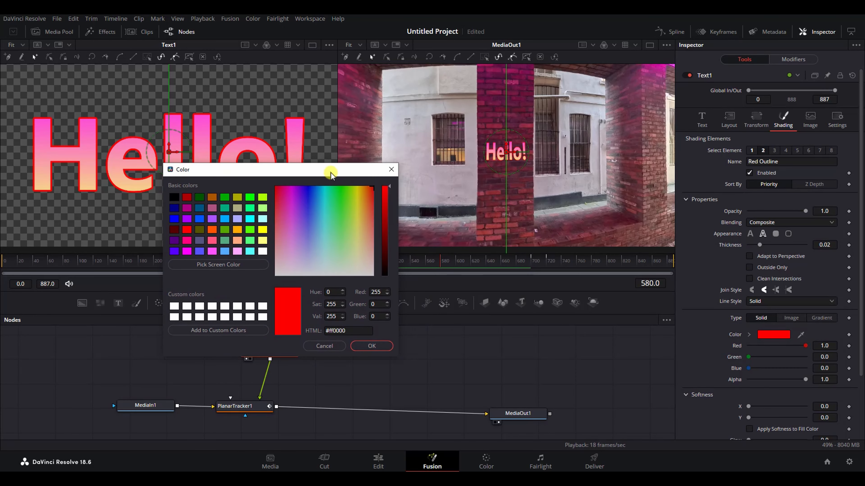
{"action": "left_click", "coordinate": [283, 269]}
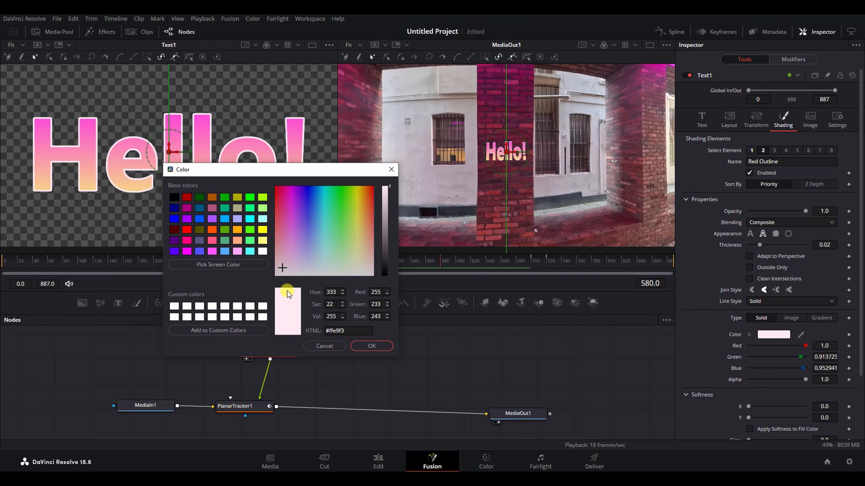
{"action": "left_click", "coordinate": [343, 333]}
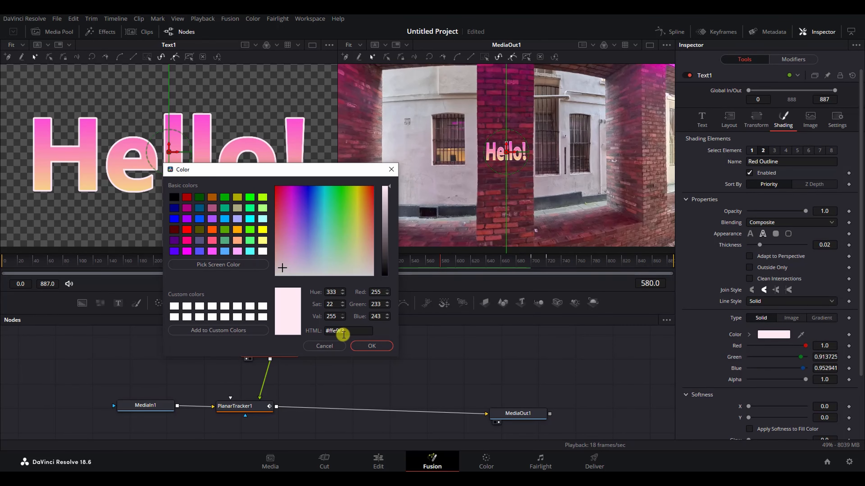
{"action": "left_click", "coordinate": [372, 346]}
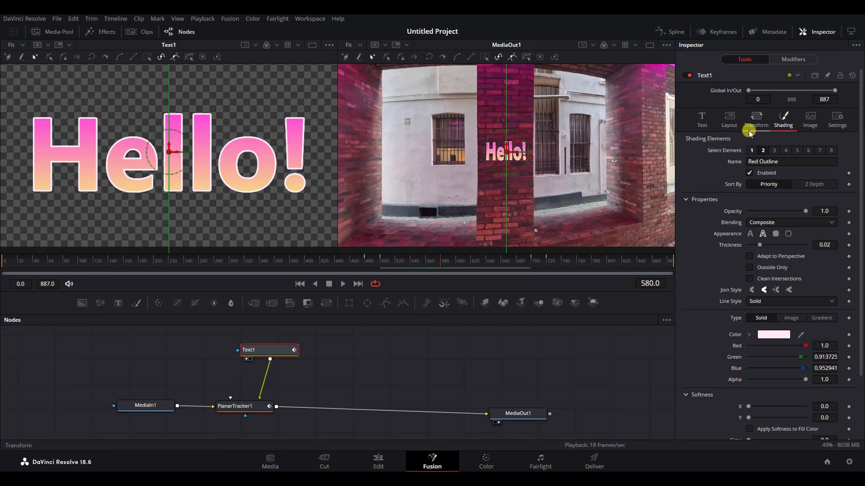
Step: Enable the Black Shadow shading element and set its position offset to X 0.021 and Y -0.028
{"action": "left_click", "coordinate": [775, 150]}
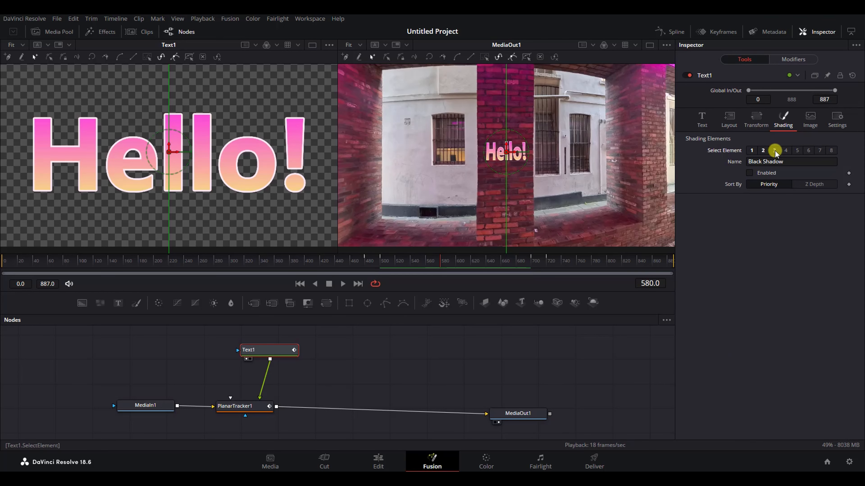
{"action": "left_click", "coordinate": [752, 172]}
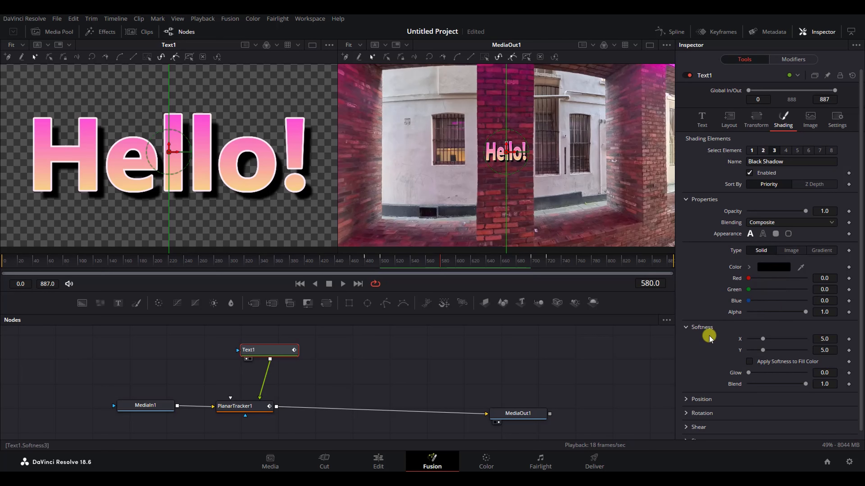
{"action": "left_click", "coordinate": [684, 399]}
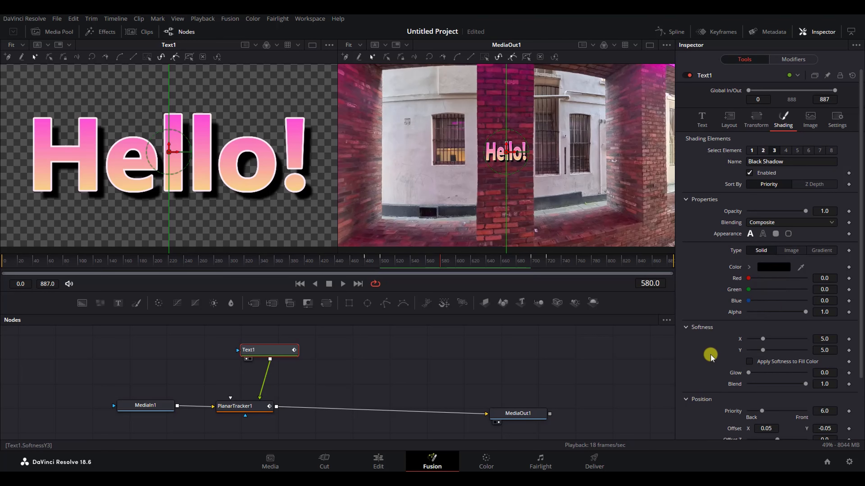
{"action": "left_click_drag", "start_coordinate": [859, 264], "coordinate": [860, 309]}
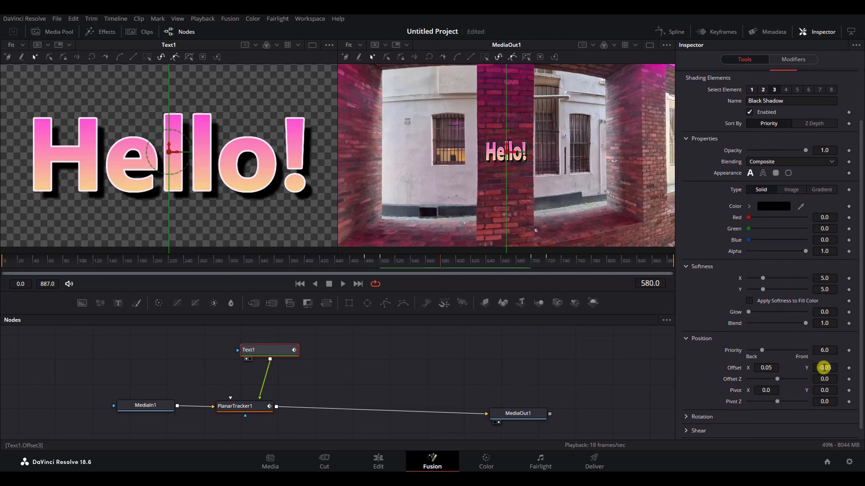
{"action": "mouse_move", "coordinate": [825, 367]}
{"action": "left_mouse_down"}
{"action": "mouse_move", "coordinate": [805, 367]}
{"action": "mouse_move", "coordinate": [838, 358]}
{"action": "mouse_move", "coordinate": [831, 359]}
{"action": "left_mouse_up"}
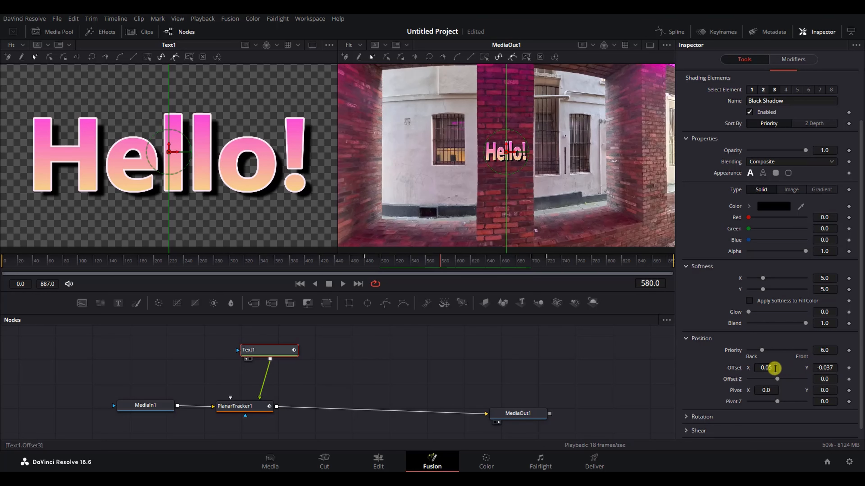
{"action": "mouse_move", "coordinate": [762, 367]}
{"action": "left_mouse_down"}
{"action": "mouse_move", "coordinate": [768, 363]}
{"action": "mouse_move", "coordinate": [752, 369]}
{"action": "left_mouse_up"}
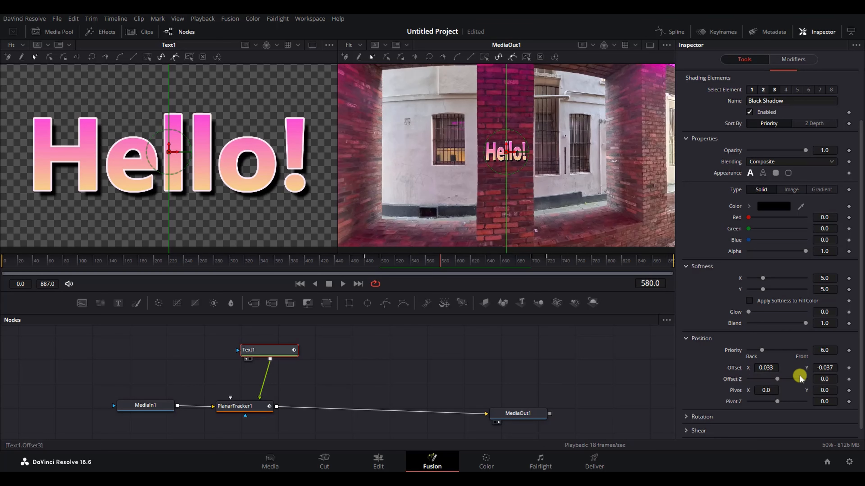
{"action": "left_click_drag", "start_coordinate": [827, 369], "coordinate": [831, 367]}
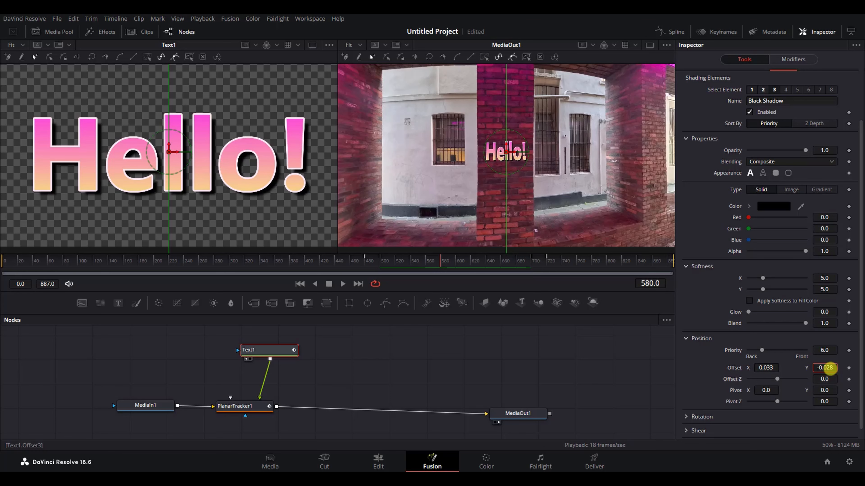
{"action": "left_click_drag", "start_coordinate": [766, 367], "coordinate": [761, 365]}
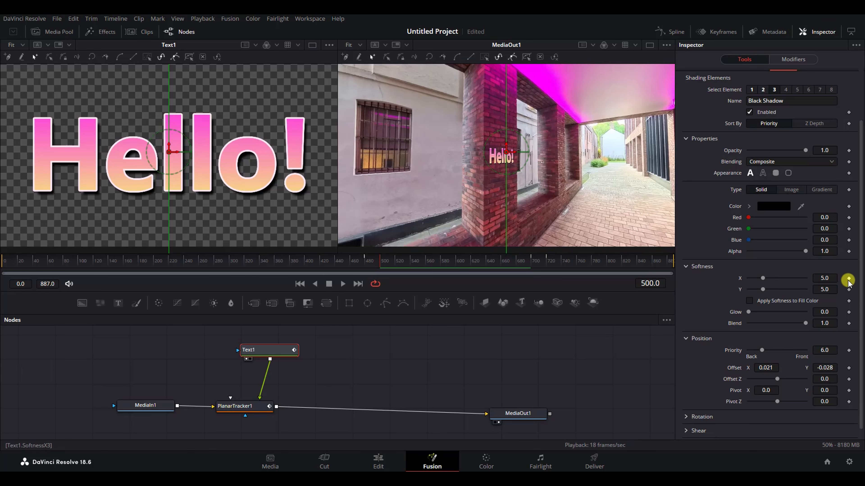
Step: Keyframe the shadow's offset and its opacity of 1.0 at frame 500, and keyframe opacity 0.0 with the same offset at frame 479
{"action": "left_click", "coordinate": [848, 367]}
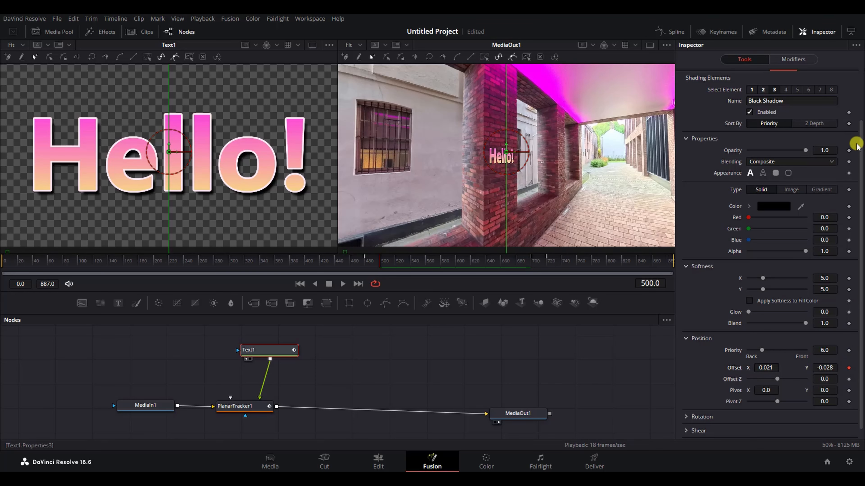
{"action": "left_click", "coordinate": [847, 151]}
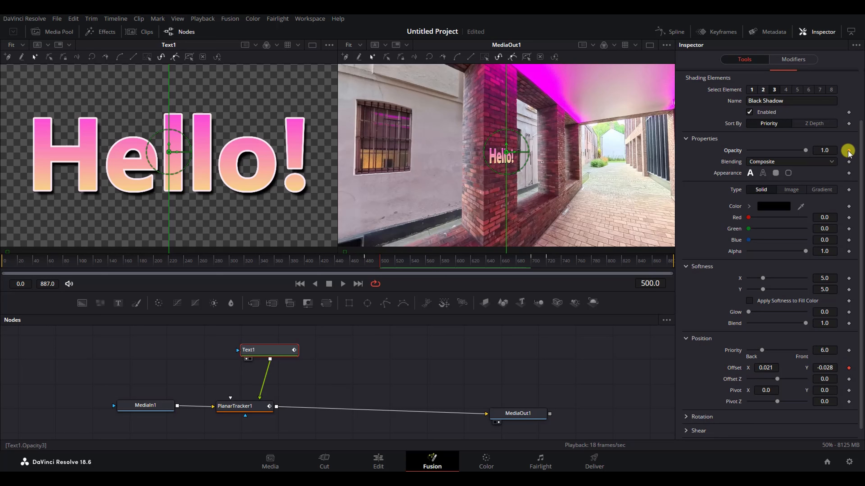
{"action": "left_click", "coordinate": [364, 260]}
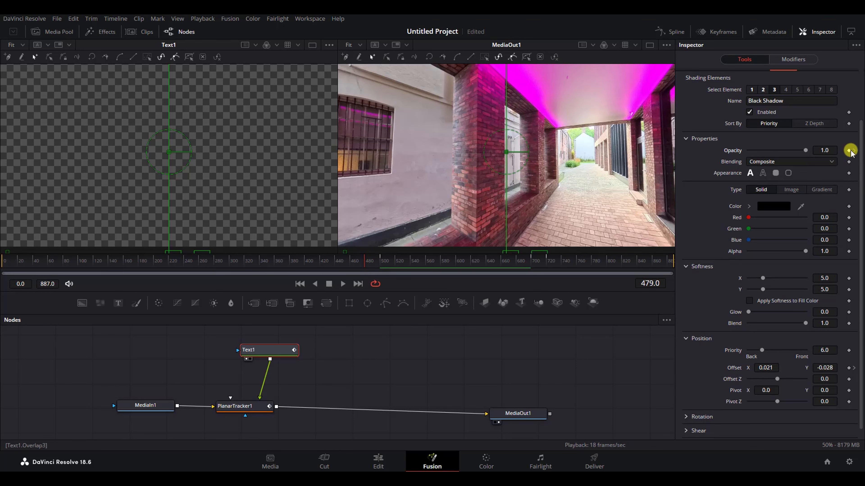
{"action": "left_click_drag", "start_coordinate": [805, 150], "coordinate": [734, 153]}
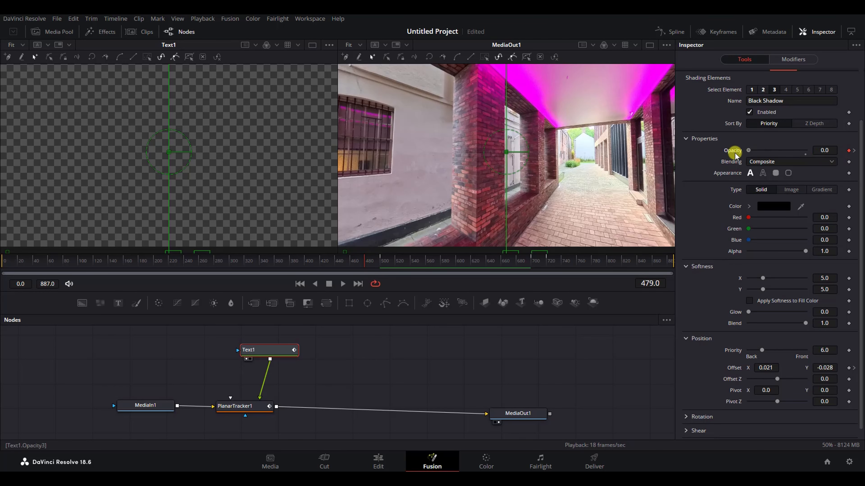
{"action": "left_click", "coordinate": [849, 368]}
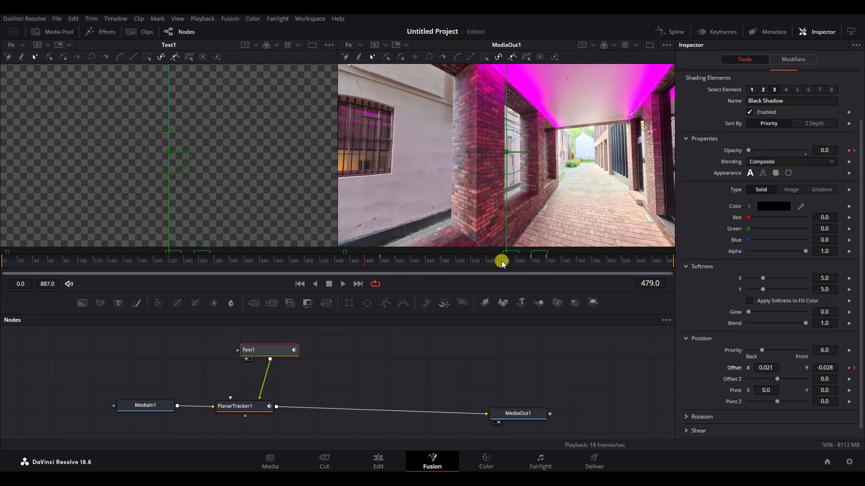
Step: Keyframe the shadow's opacity of 1.0 and its offset at frame 700, and keyframe its opacity at 0.0 at frame 720
{"action": "left_click", "coordinate": [531, 260]}
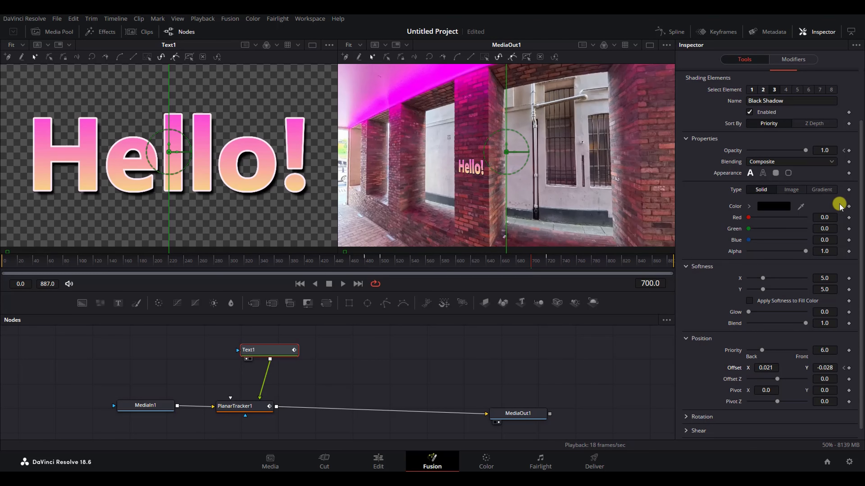
{"action": "left_click", "coordinate": [849, 150]}
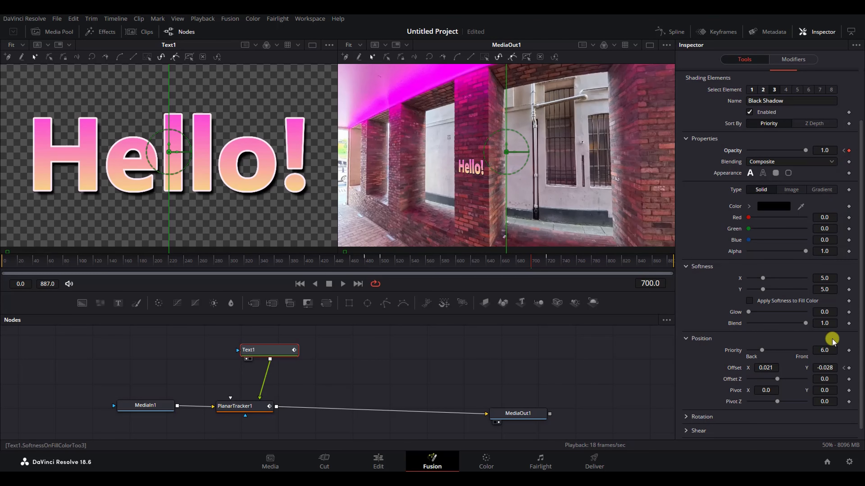
{"action": "left_click", "coordinate": [849, 368]}
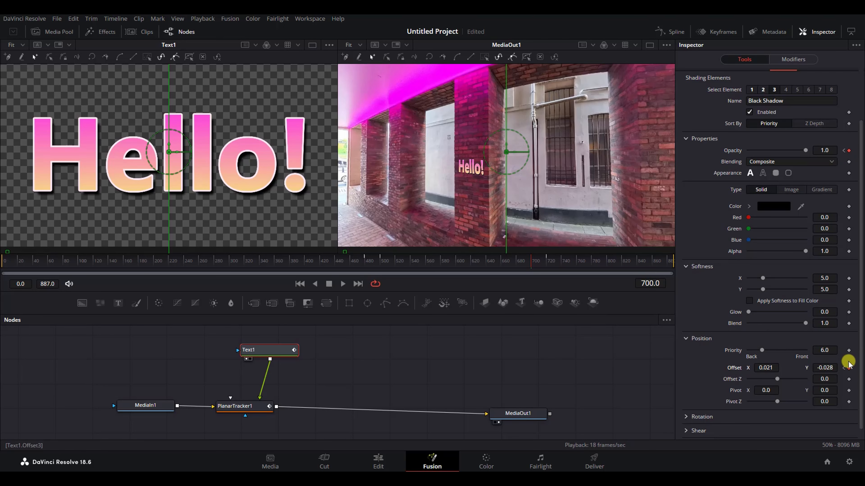
{"action": "left_click", "coordinate": [545, 259]}
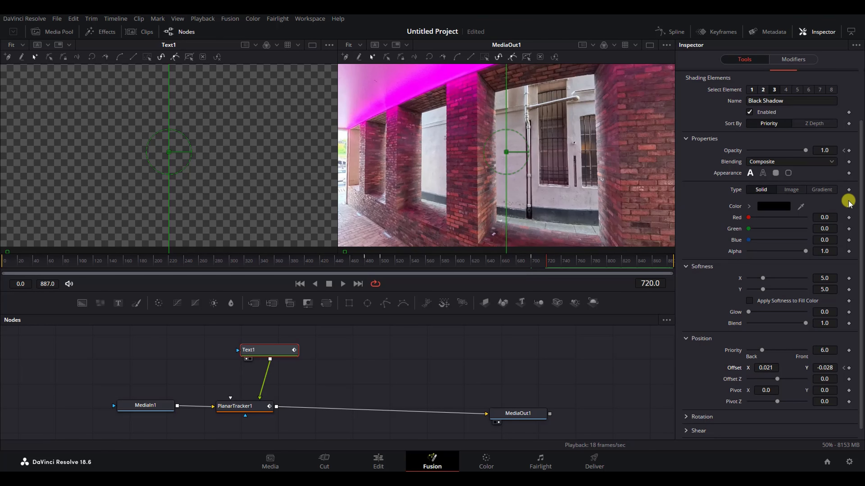
{"action": "left_click", "coordinate": [848, 150]}
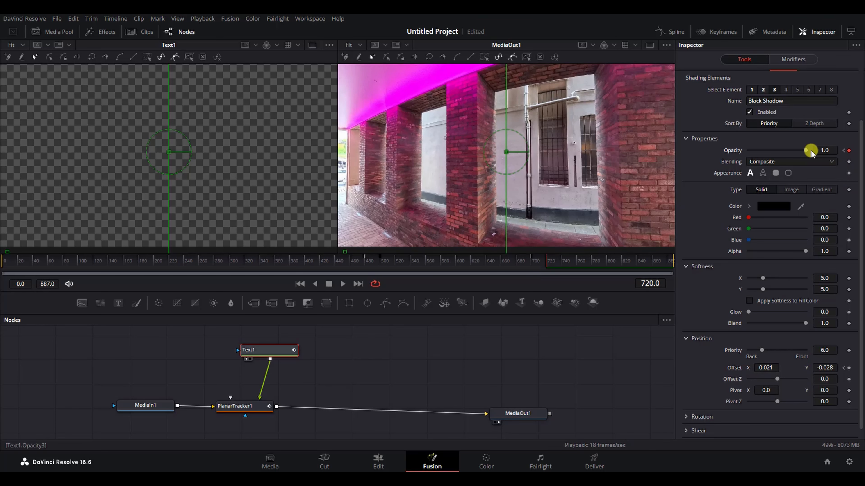
{"action": "left_click_drag", "start_coordinate": [805, 150], "coordinate": [736, 153]}
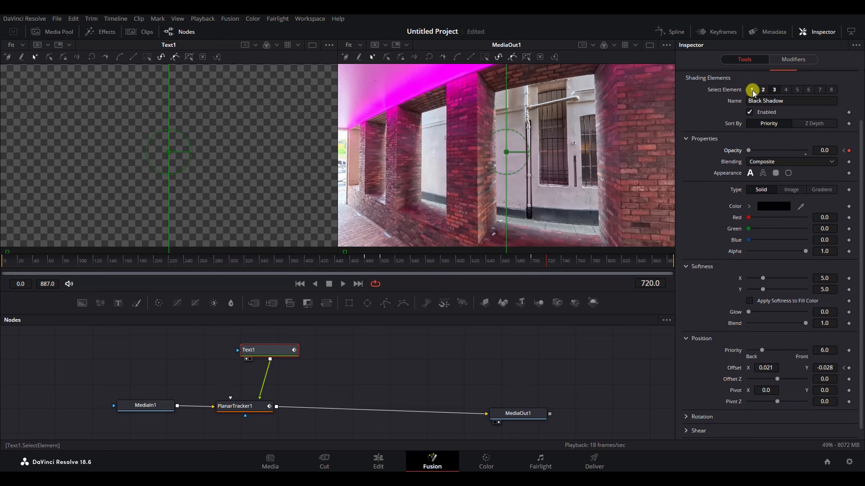
Step: Keyframe the outline element's opacity at 1.0 on frame 500 and at 0.0 on frame 479 for a fade-in
{"action": "left_click", "coordinate": [763, 89]}
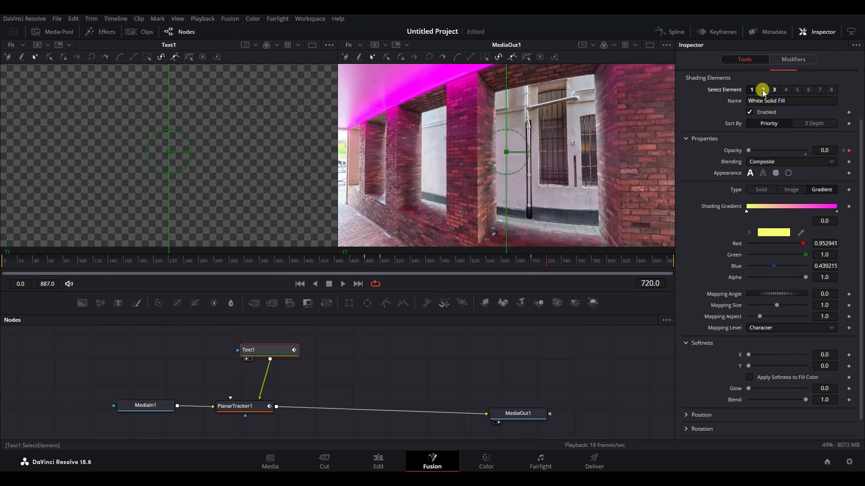
{"action": "left_click", "coordinate": [763, 90]}
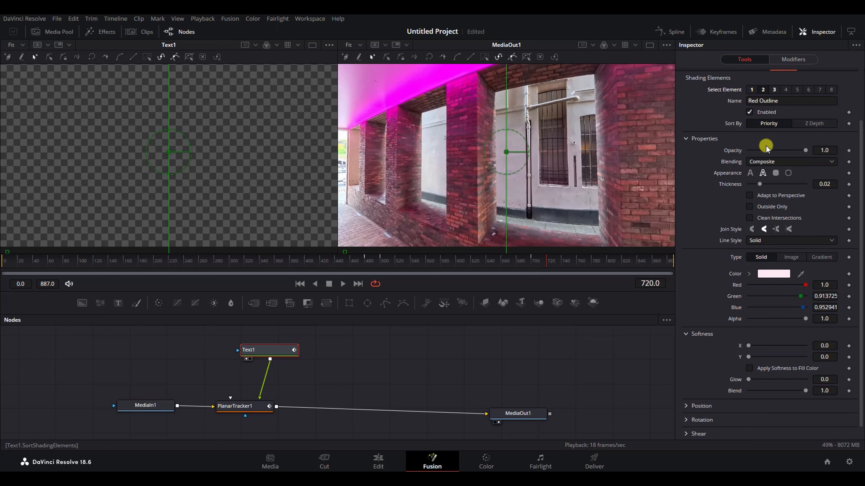
{"action": "left_click", "coordinate": [381, 259]}
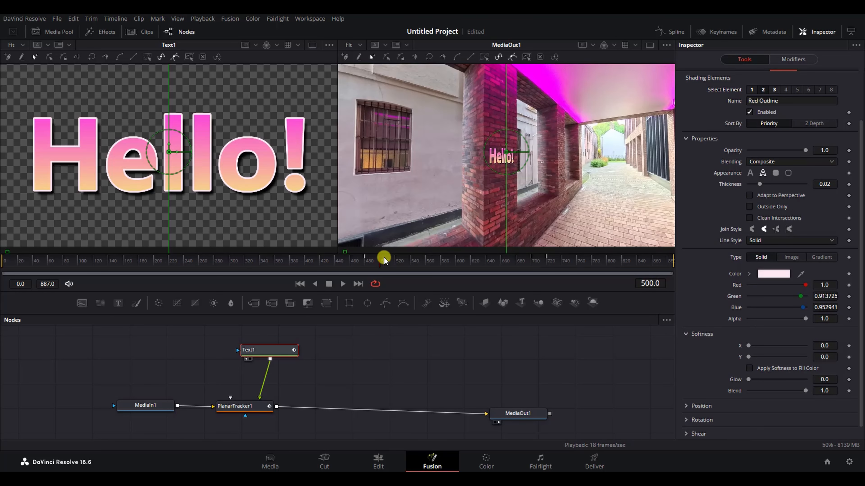
{"action": "left_click", "coordinate": [849, 150]}
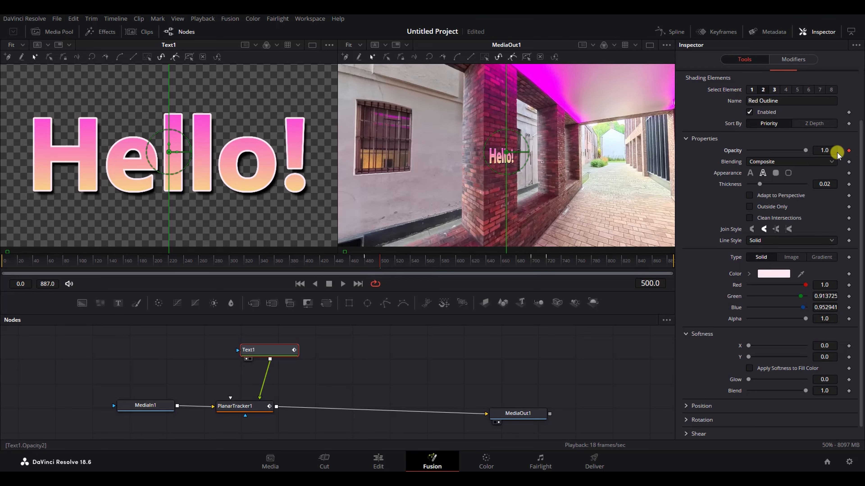
{"action": "left_click", "coordinate": [365, 259]}
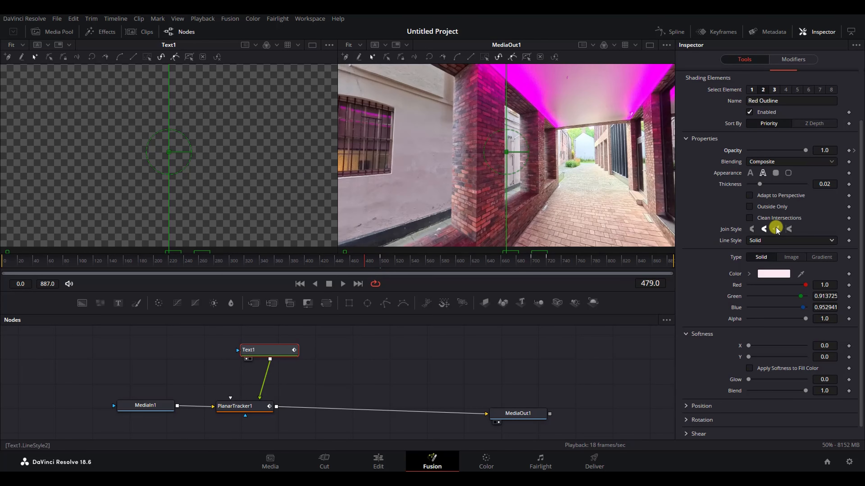
{"action": "left_click", "coordinate": [848, 150]}
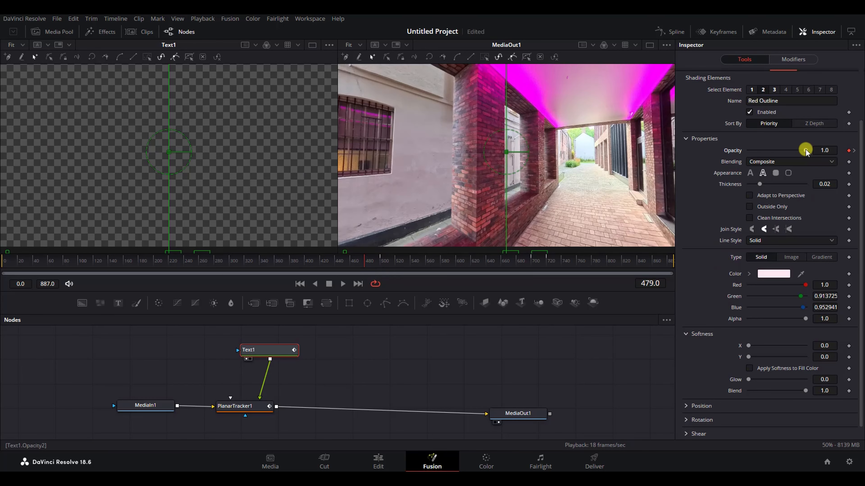
{"action": "left_click_drag", "start_coordinate": [804, 151], "coordinate": [721, 152]}
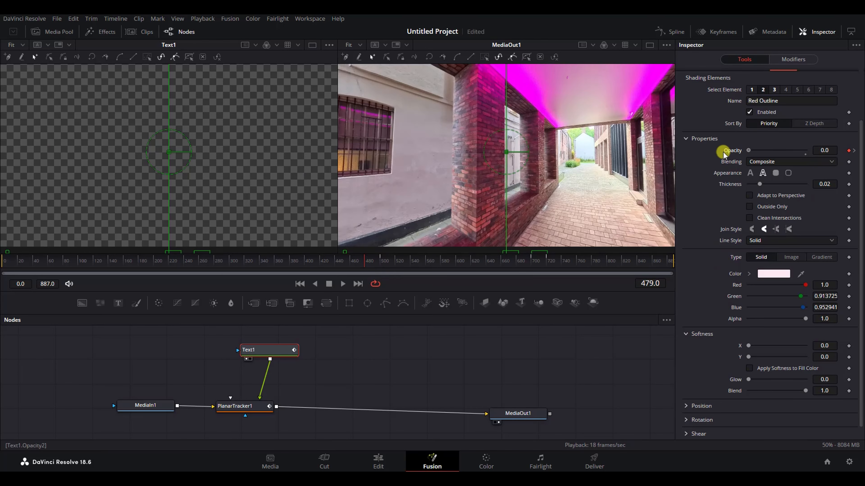
Step: Keyframe the outline element's opacity at 1.0 on frame 700 and at 0.0 on frame 720 for a fade-out
{"action": "left_click", "coordinate": [531, 258]}
{"action": "left_click", "coordinate": [848, 150]}
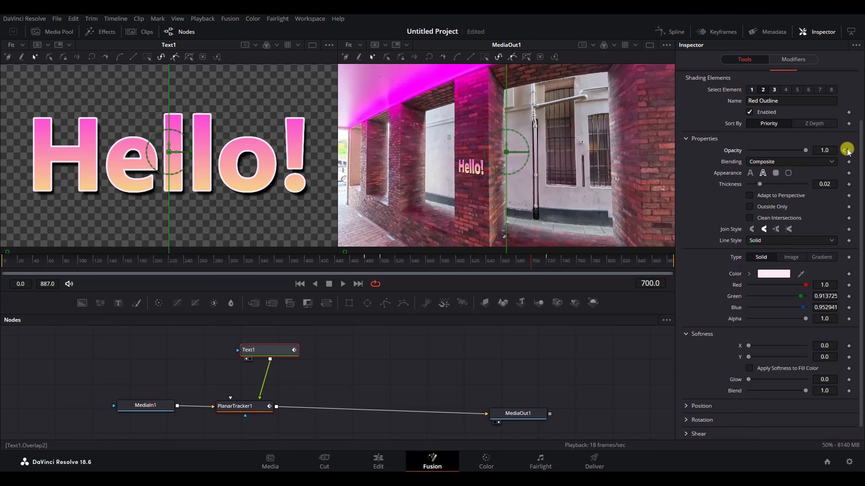
{"action": "left_click", "coordinate": [545, 257]}
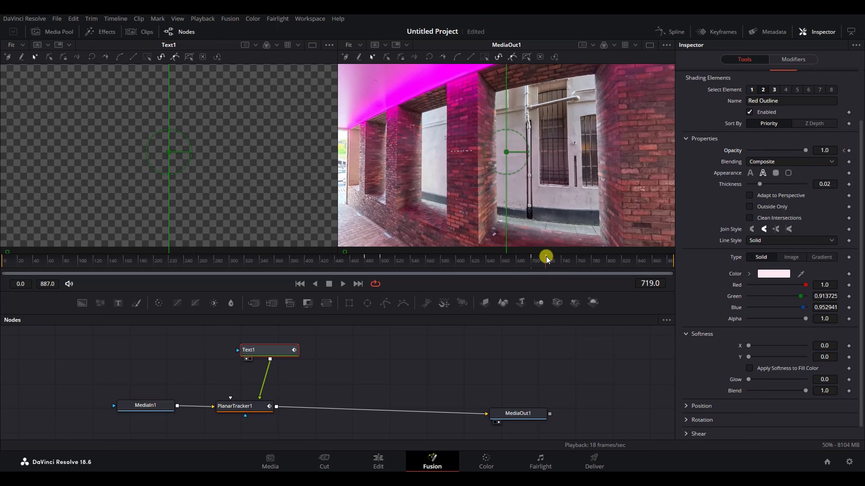
{"action": "left_click", "coordinate": [847, 150]}
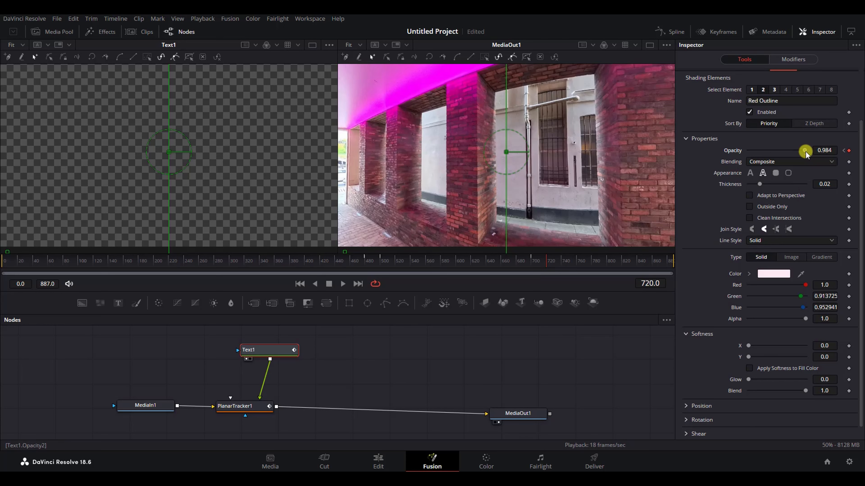
{"action": "left_click_drag", "start_coordinate": [806, 150], "coordinate": [742, 155]}
Step: Deselect all nodes and play the composite from before the text's entrance until after its exit
{"action": "left_click", "coordinate": [187, 342]}
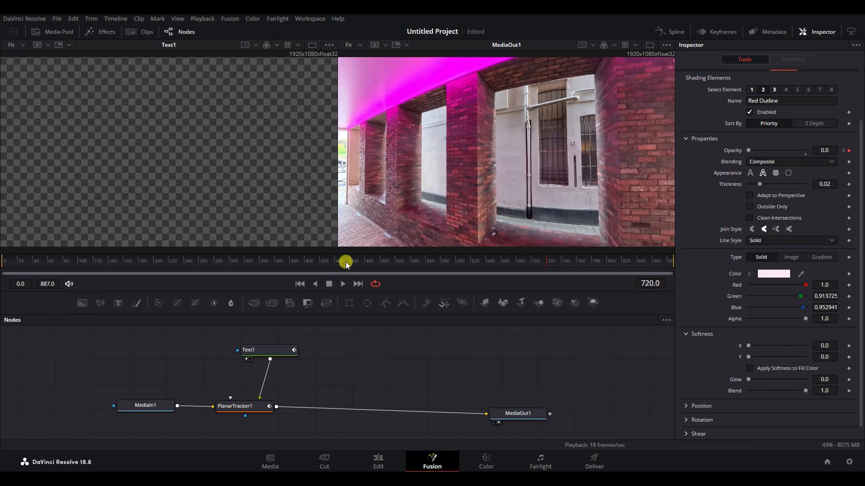
{"action": "left_click", "coordinate": [323, 262]}
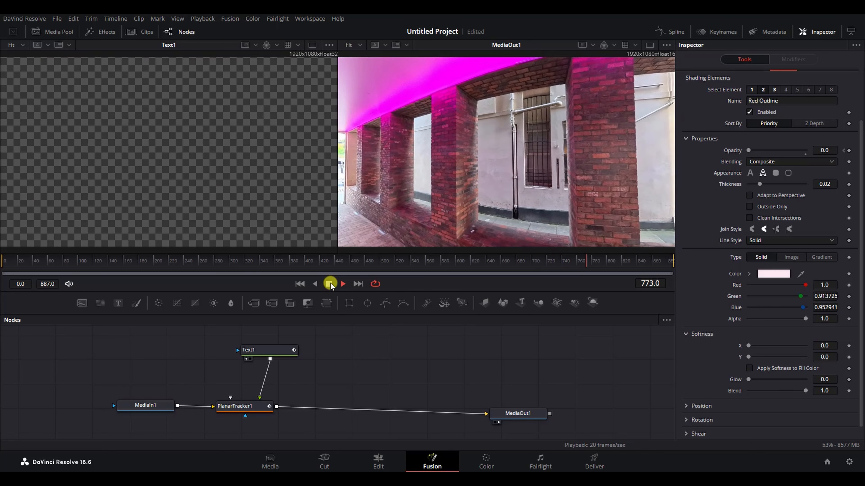
{"action": "left_click", "coordinate": [329, 284]}
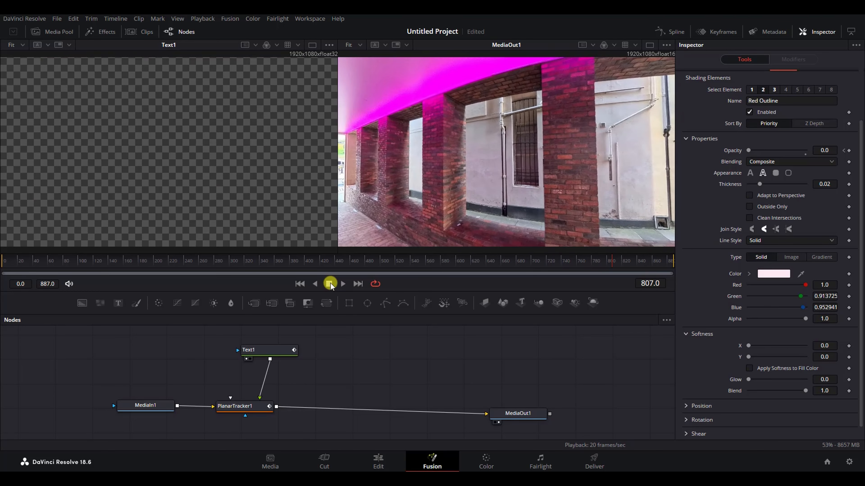